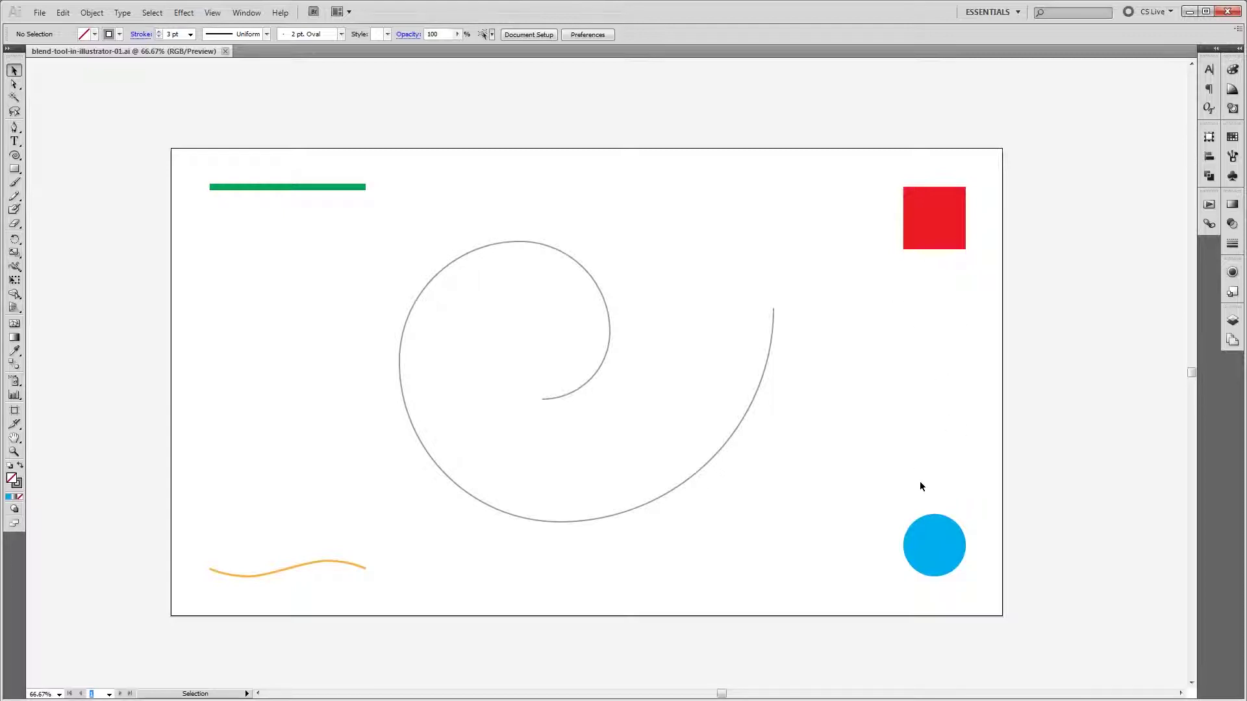
# Step: Select the red square and blue circle, blend them red to blue, and reselect the new blend
pyautogui.moveTo(879, 162); pyautogui.dragTo(988, 586)
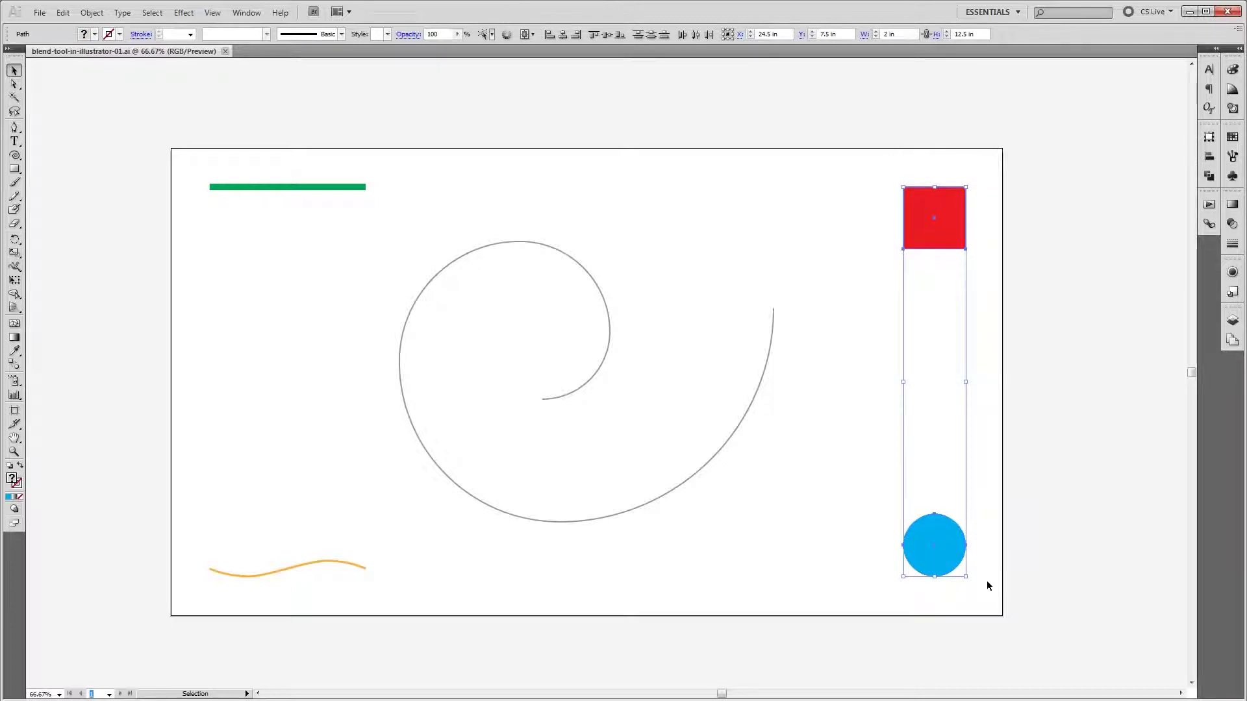
pyautogui.click(92, 12)
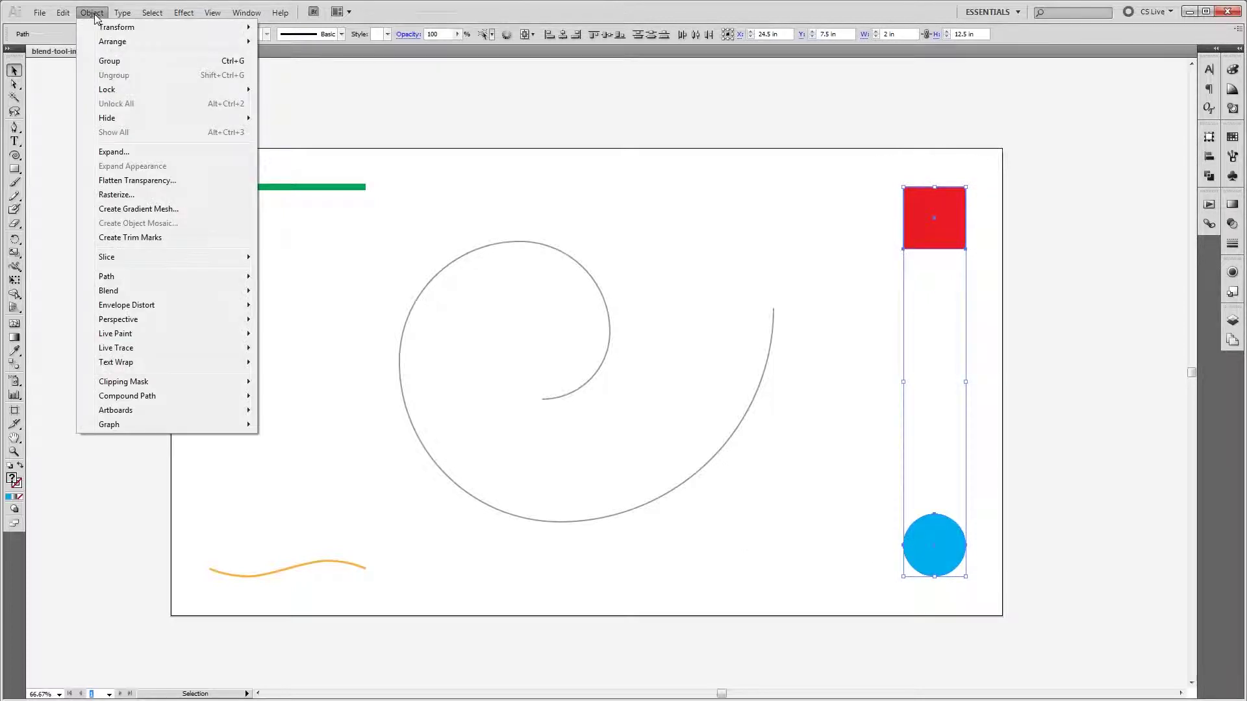
pyautogui.moveTo(189, 297)
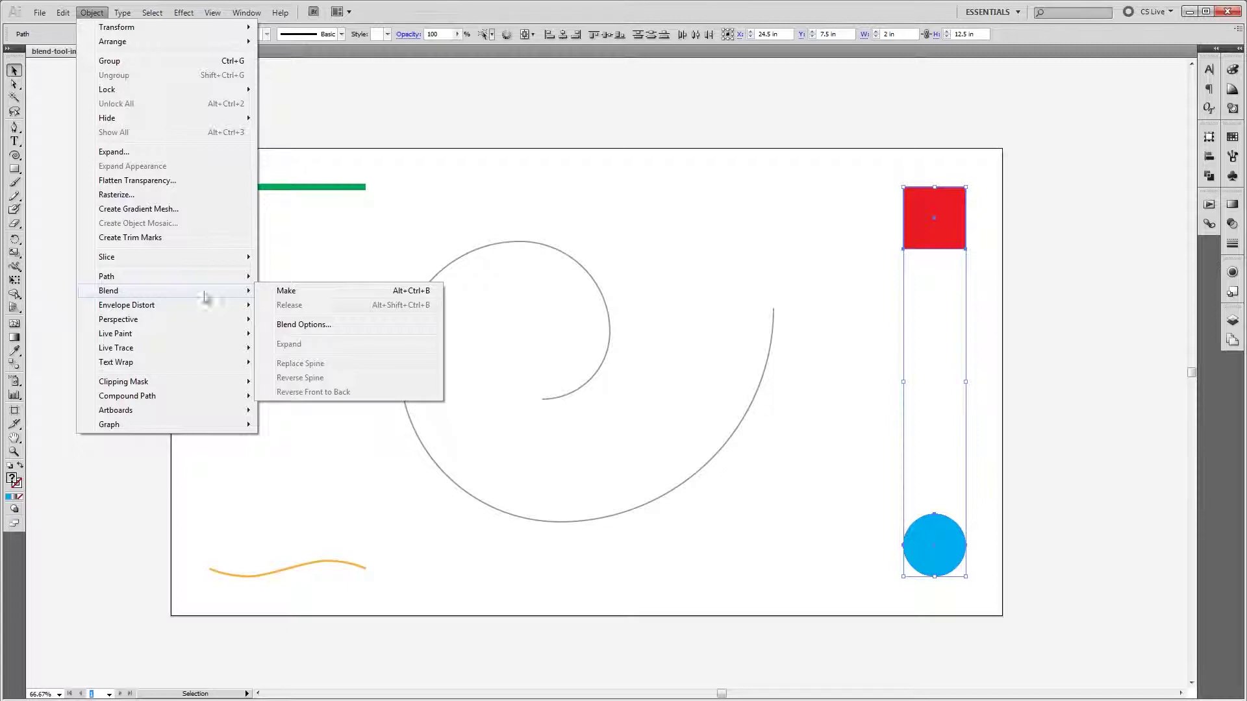
pyautogui.click(309, 293)
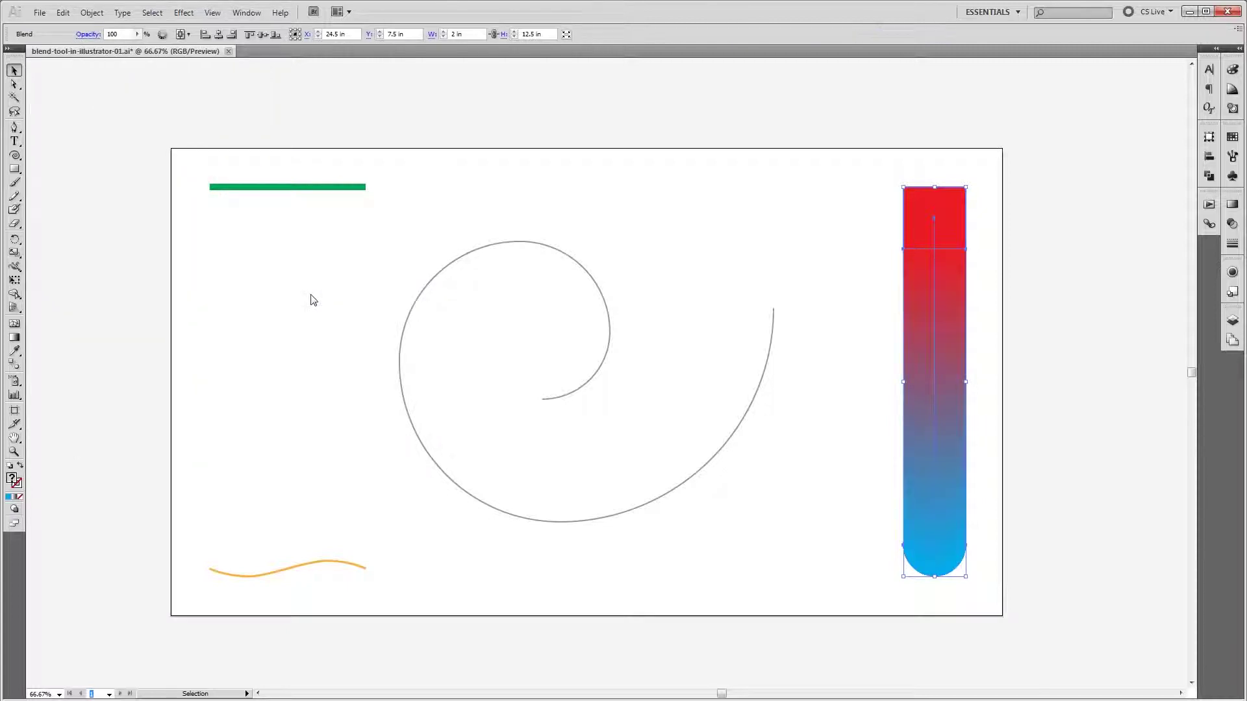
pyautogui.click(873, 202)
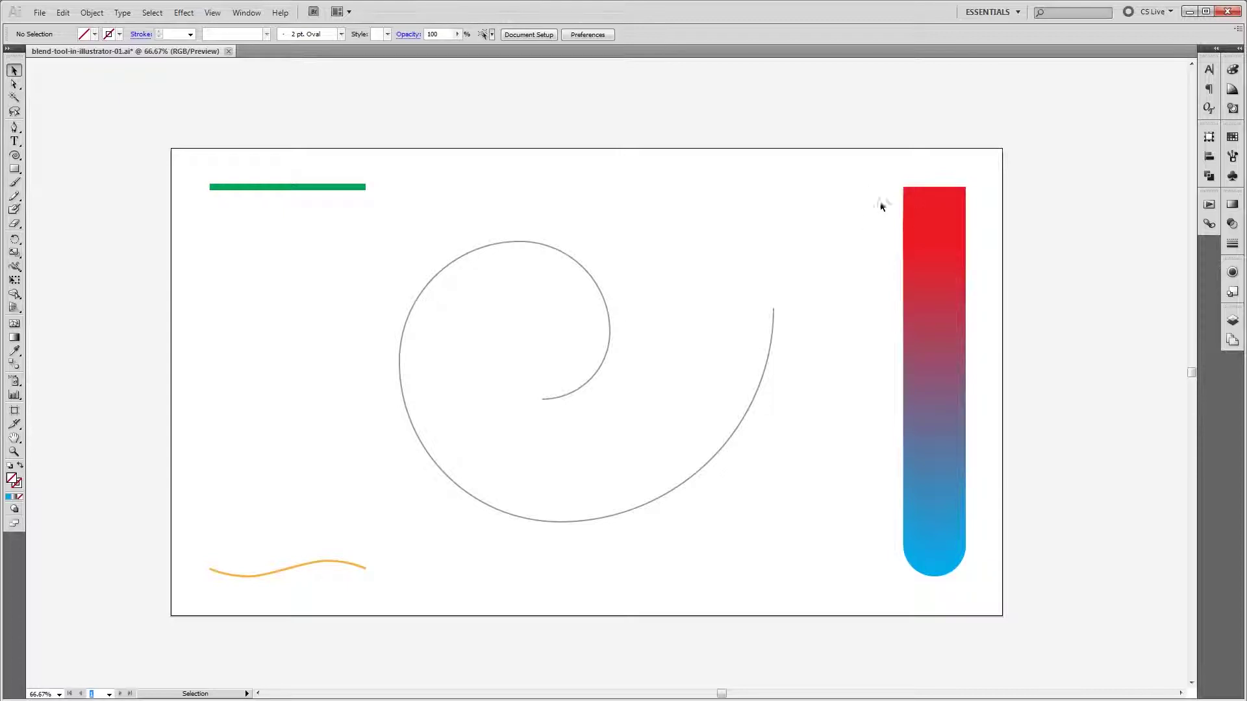
pyautogui.click(937, 229)
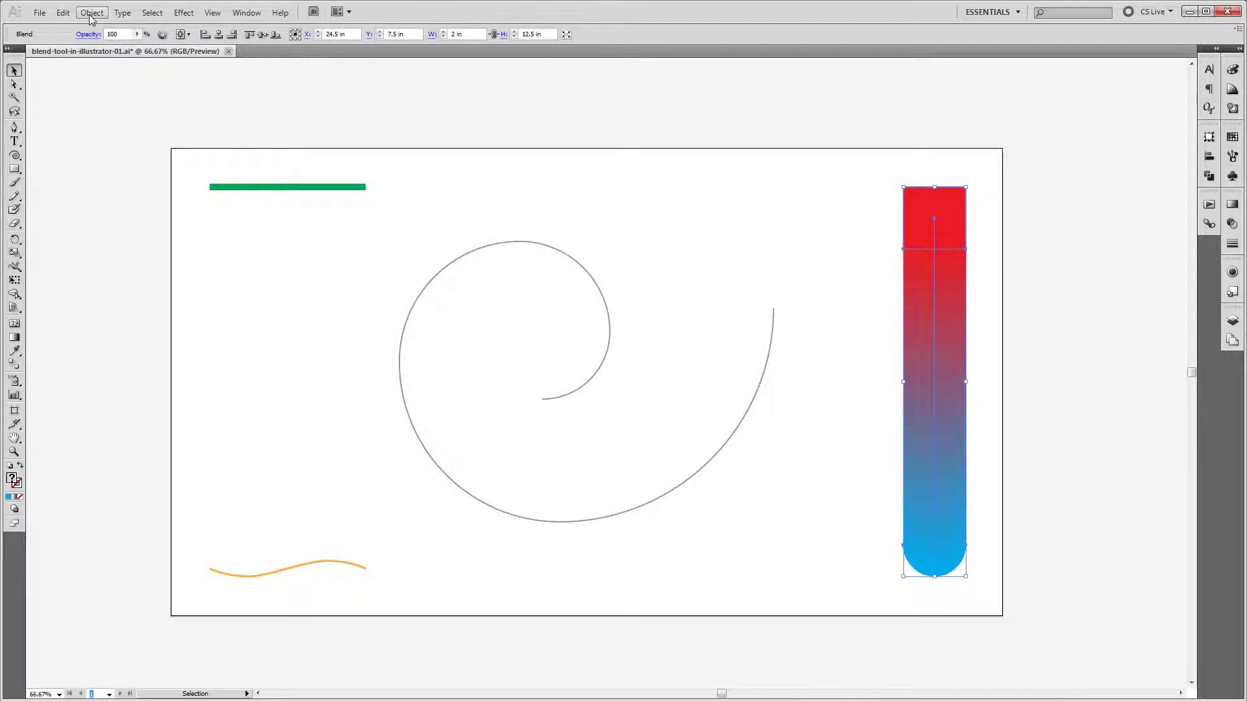
# Step: In Blend Options, preview Specified Steps spacing with values 5 and 3
pyautogui.click(92, 12)
pyautogui.moveTo(193, 291)
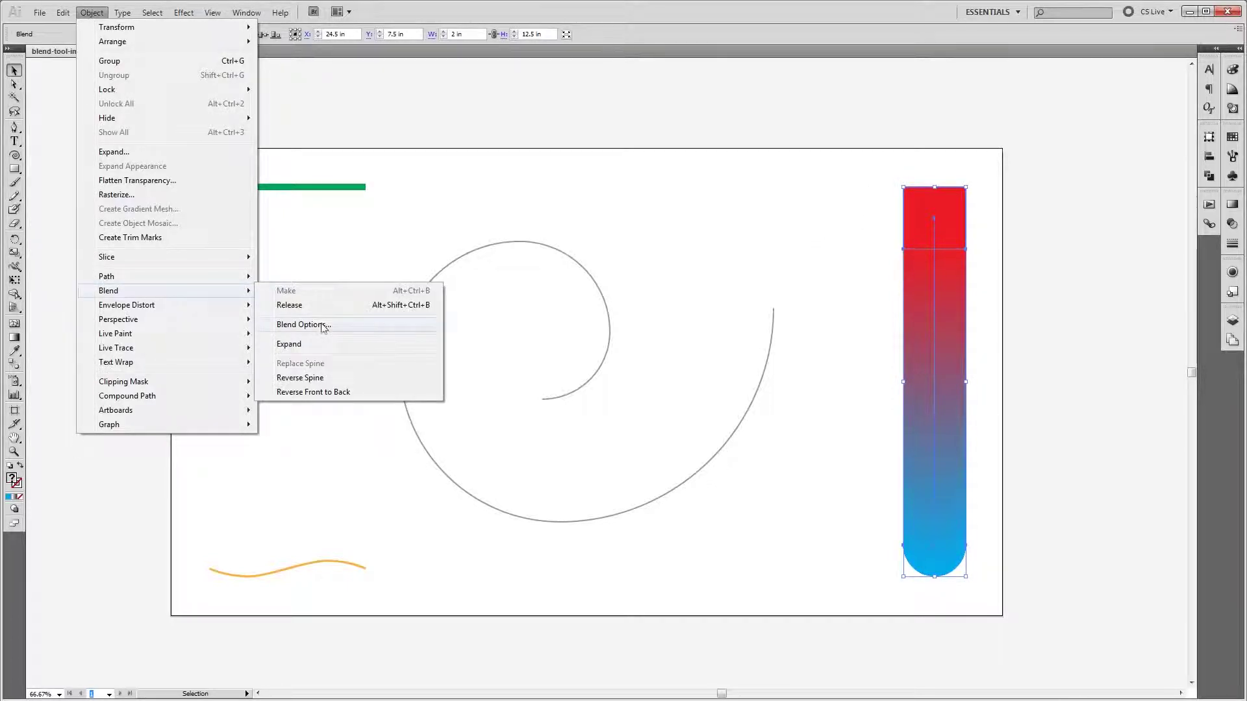
pyautogui.click(323, 327)
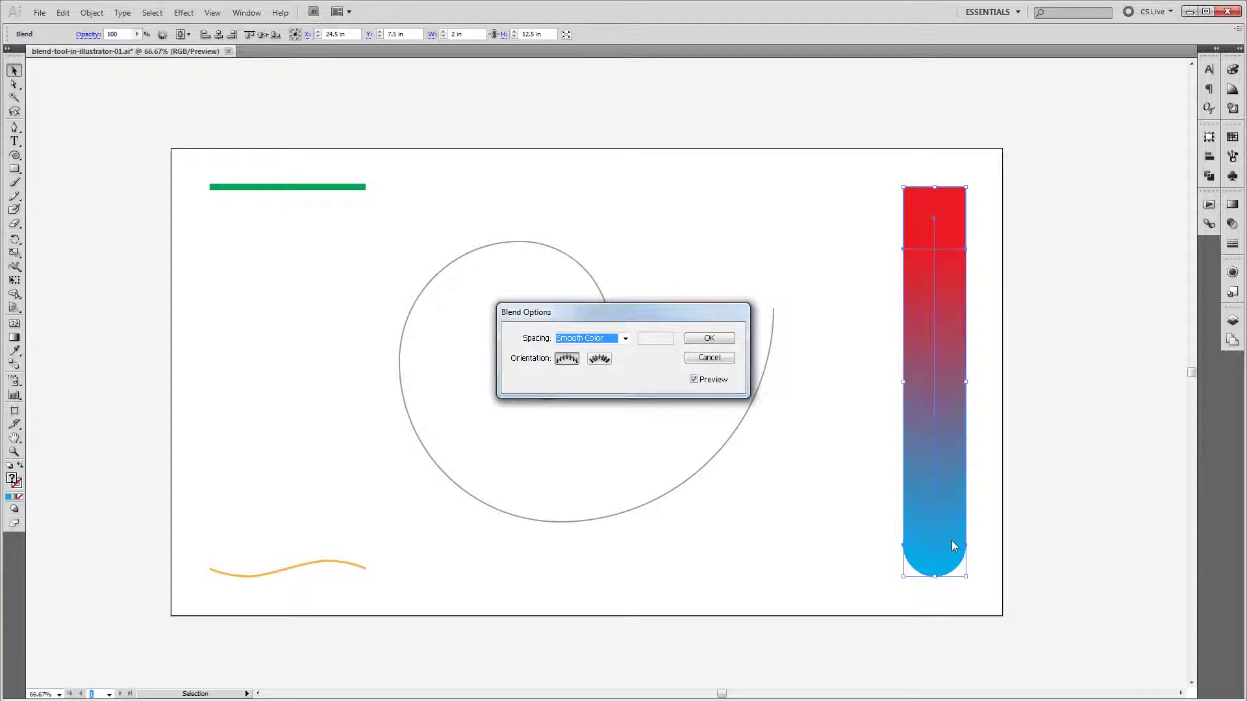
pyautogui.click(625, 338)
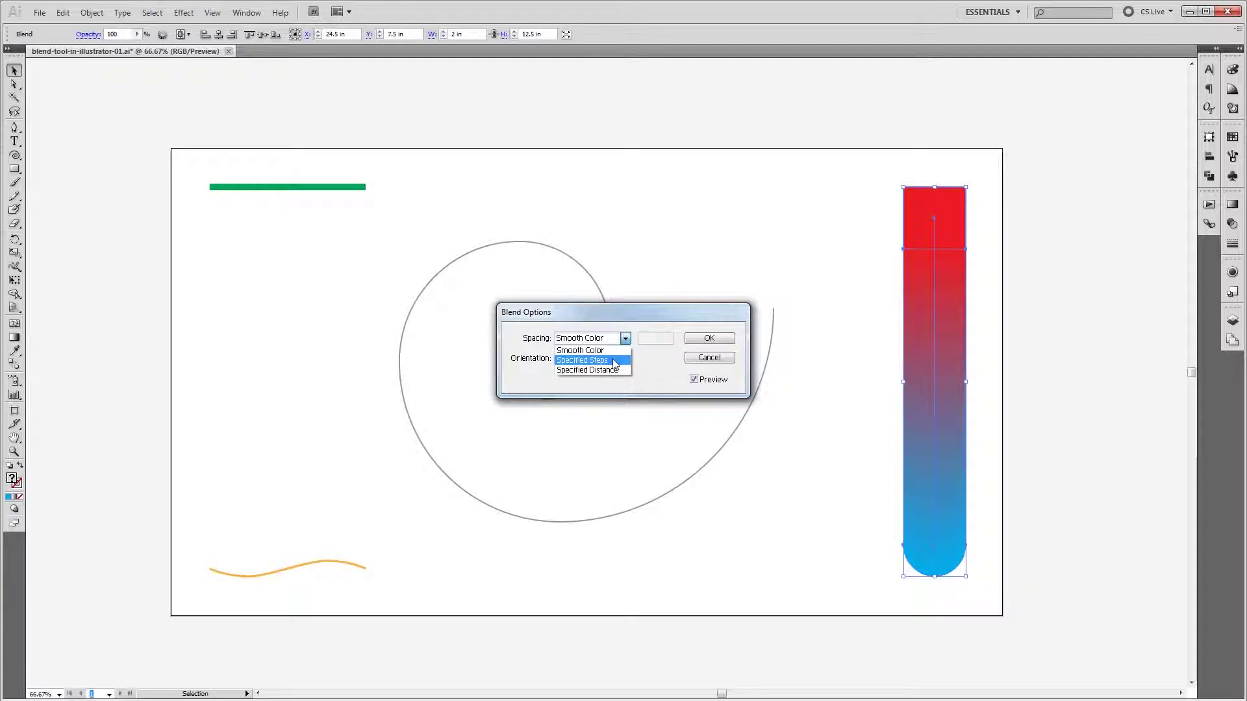
pyautogui.click(614, 360)
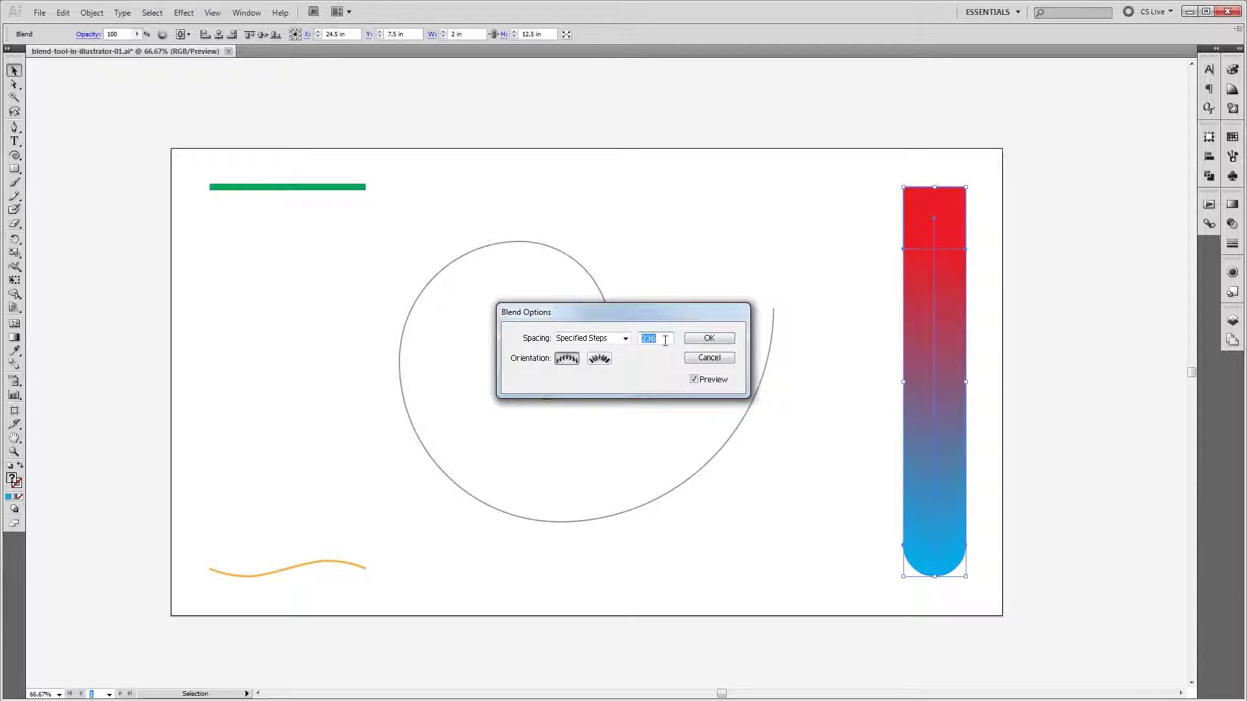
pyautogui.write('5')
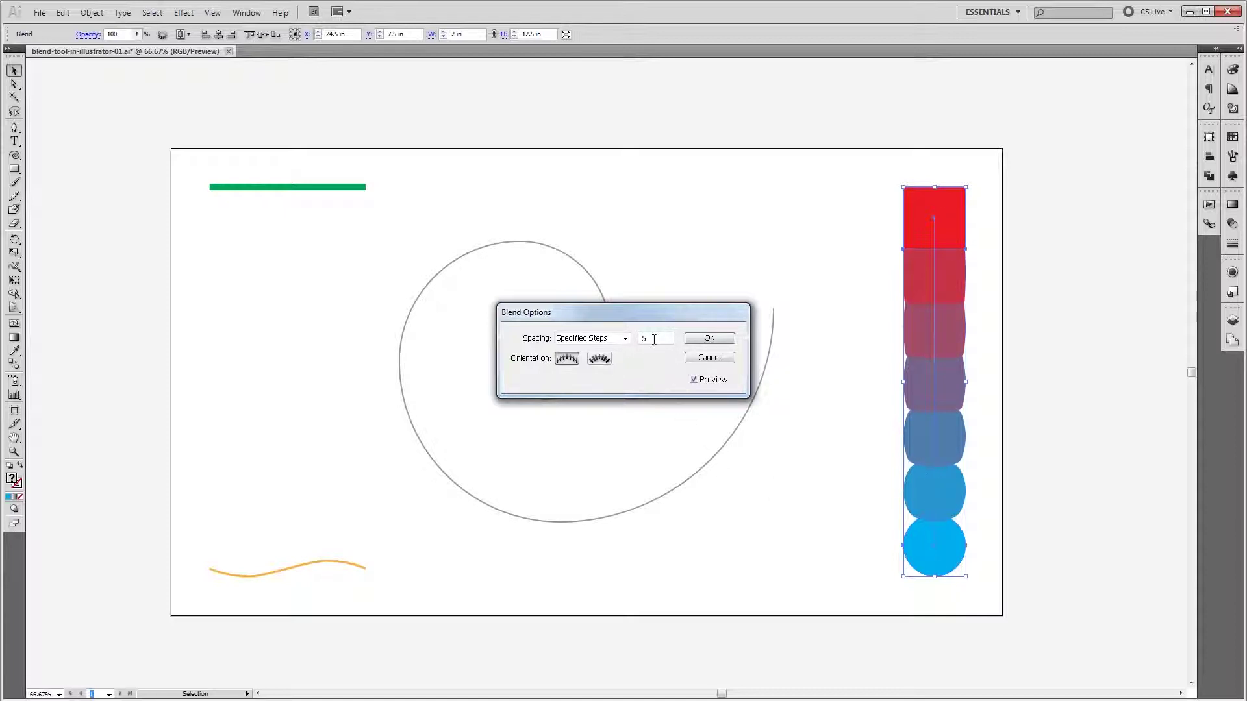
pyautogui.write('3')
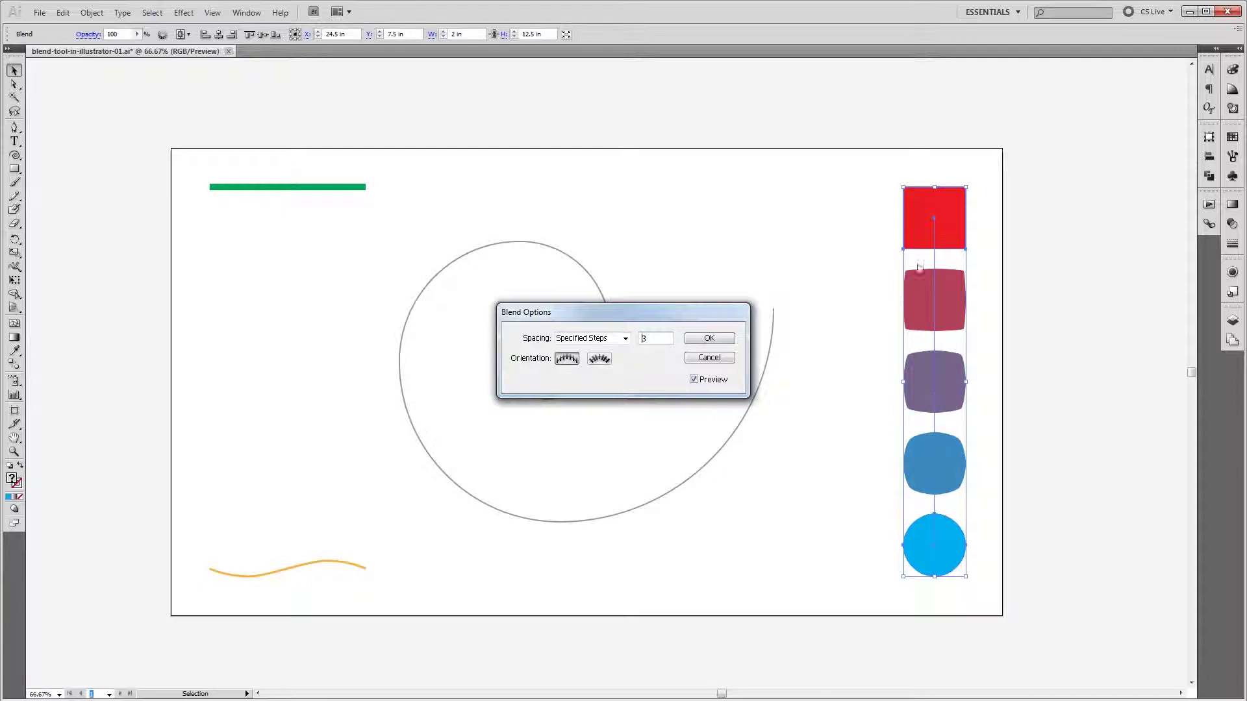
# Step: Try Specified Distance of 2 and 3, then apply Specified Steps of 20
pyautogui.click(624, 338)
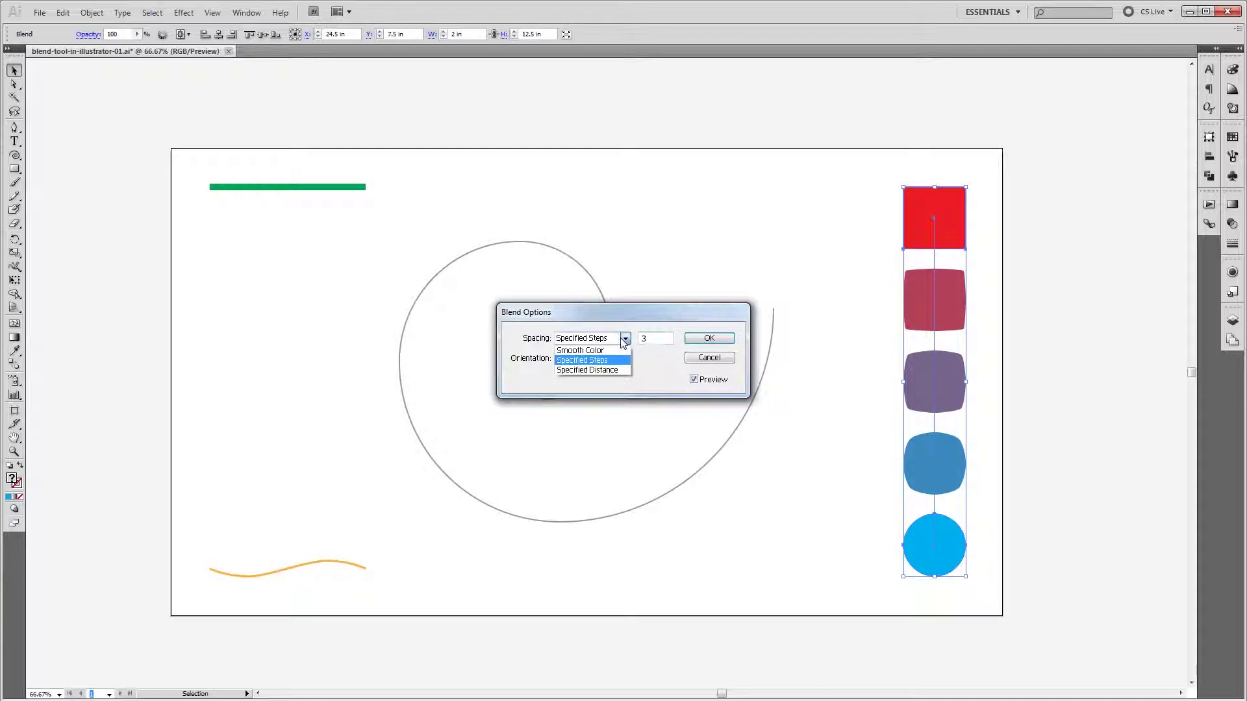
pyautogui.click(617, 369)
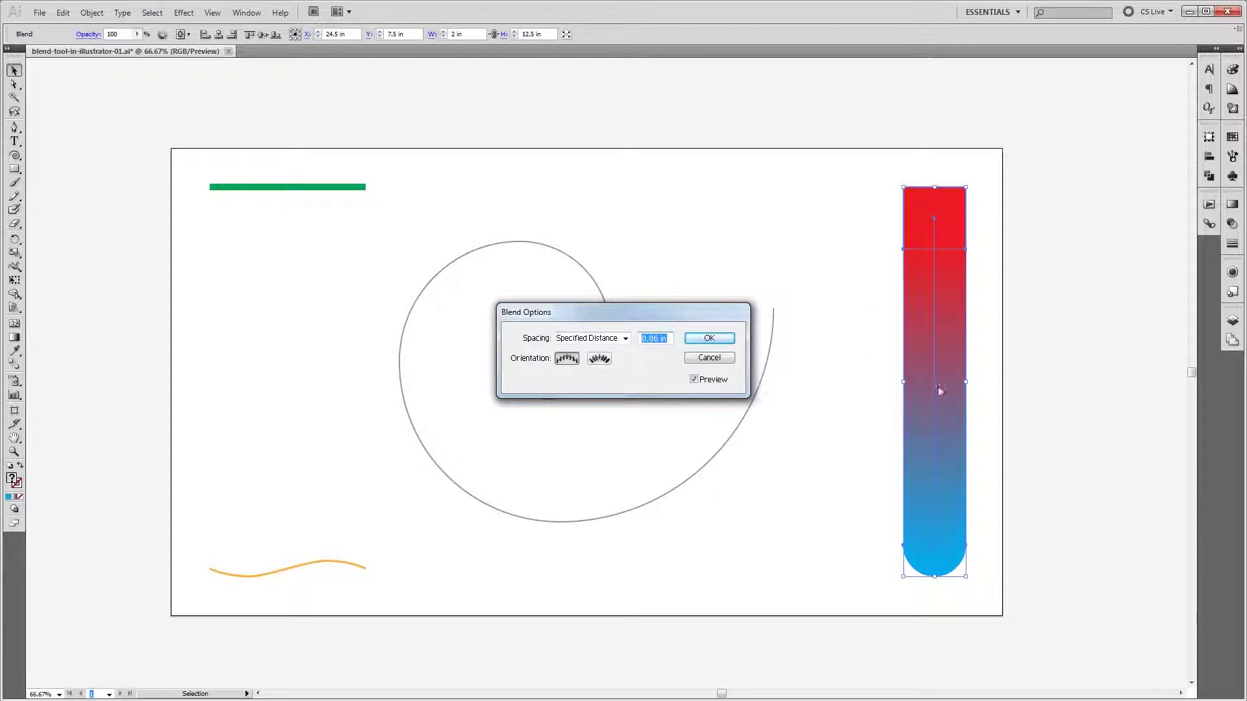
pyautogui.write('2')
pyautogui.press('Tab')
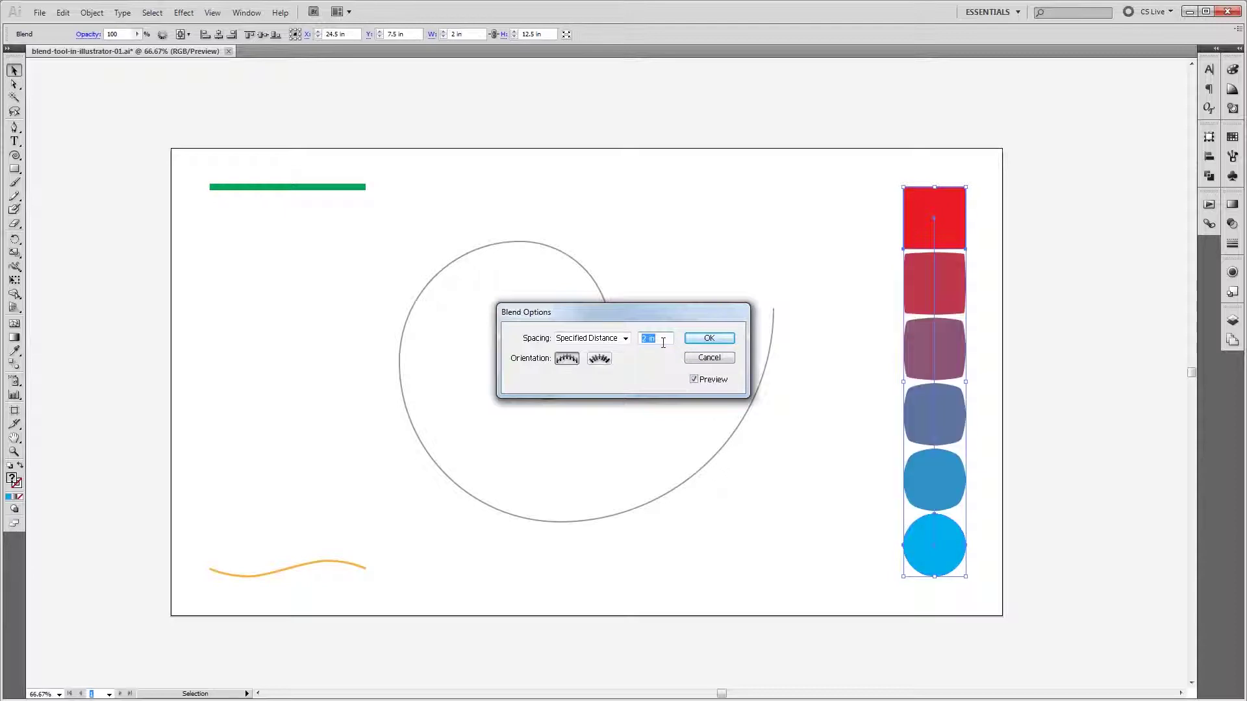
pyautogui.write('3')
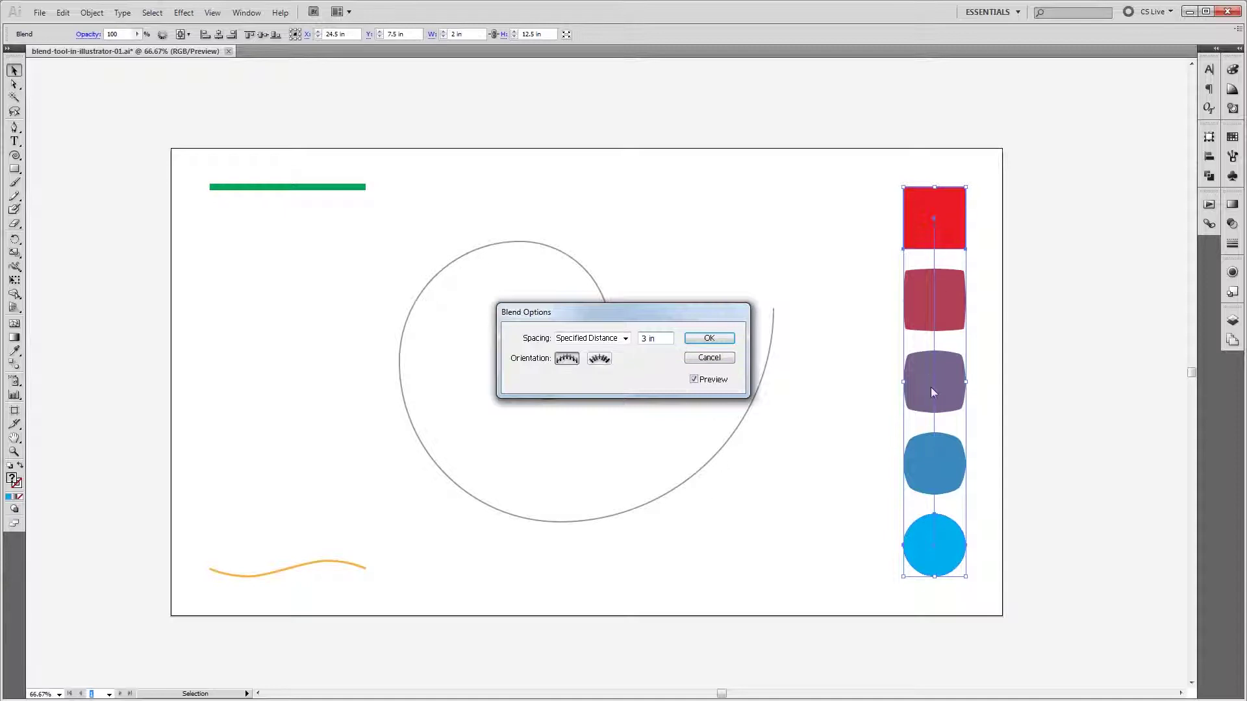
pyautogui.click(608, 339)
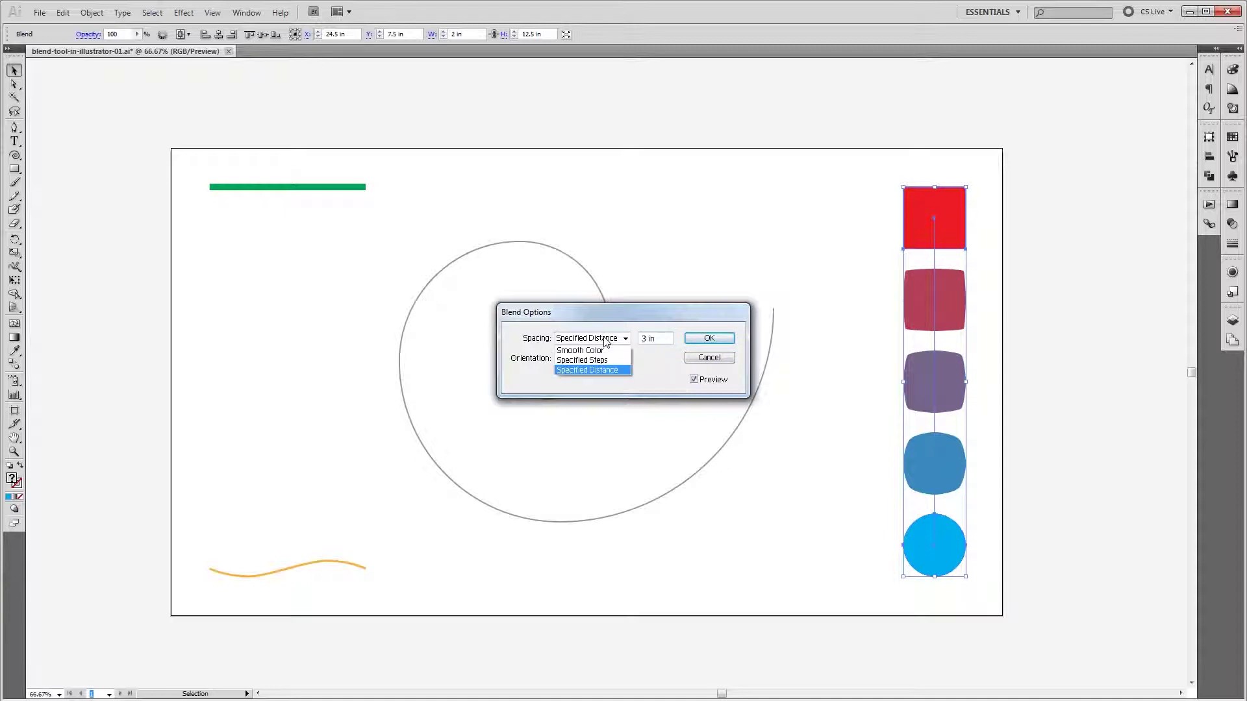
pyautogui.click(594, 358)
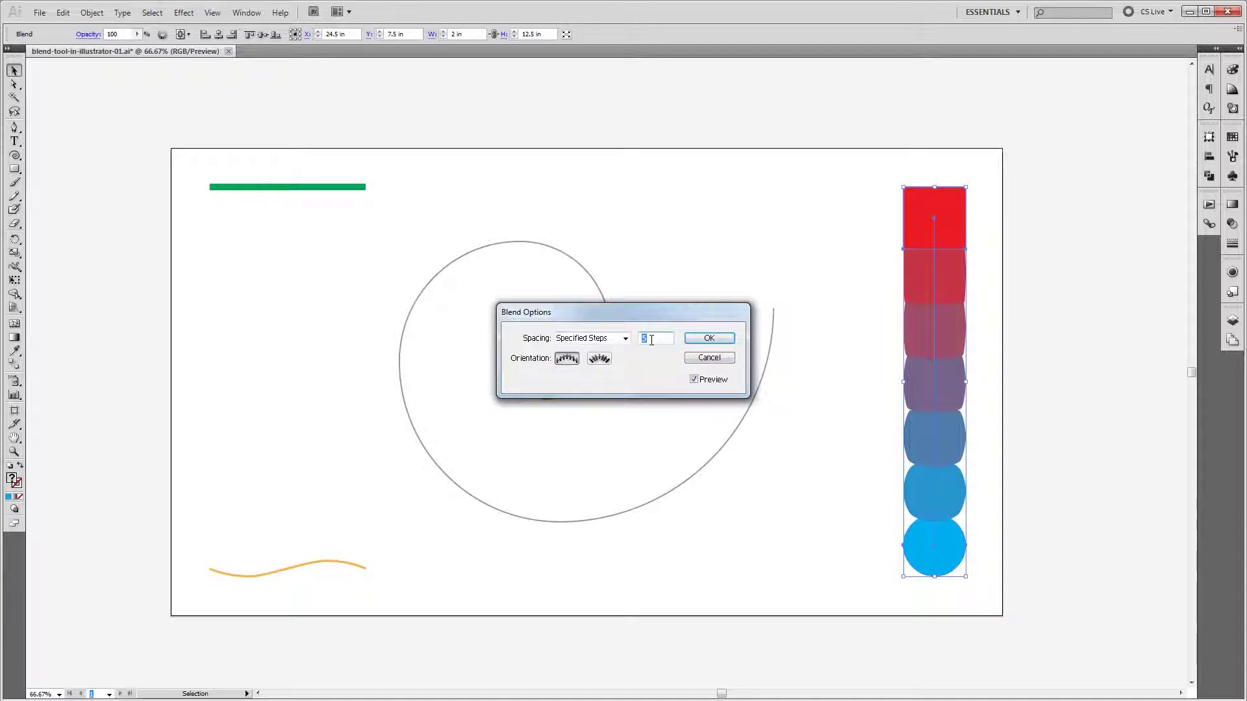
pyautogui.write('20')
pyautogui.click(709, 338)
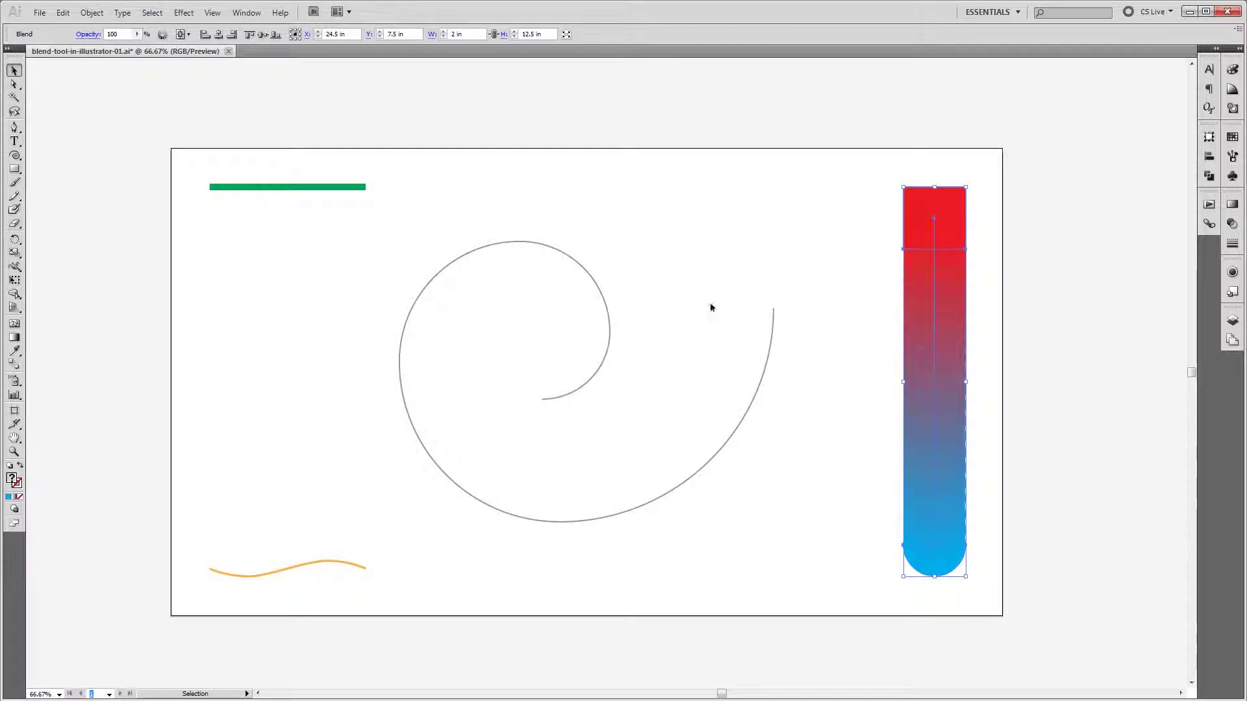
# Step: Select the green line and orange wavy path and blend them green to orange
pyautogui.click(710, 306)
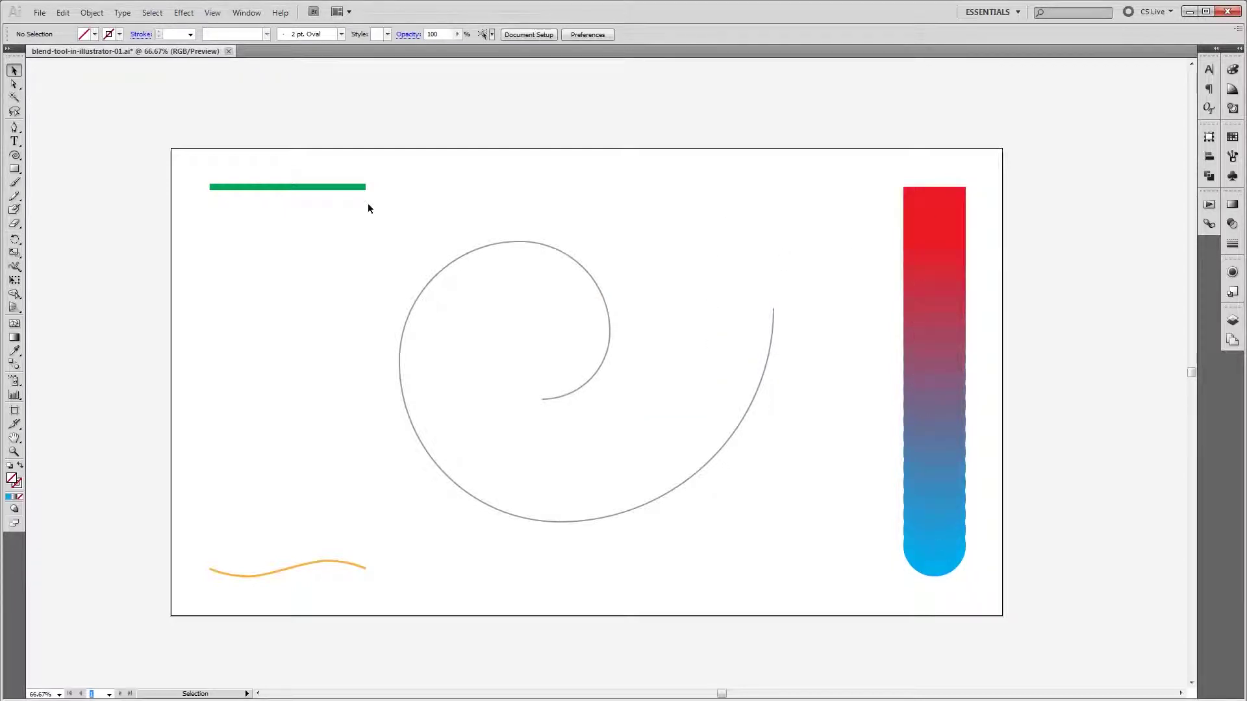
pyautogui.click(266, 188)
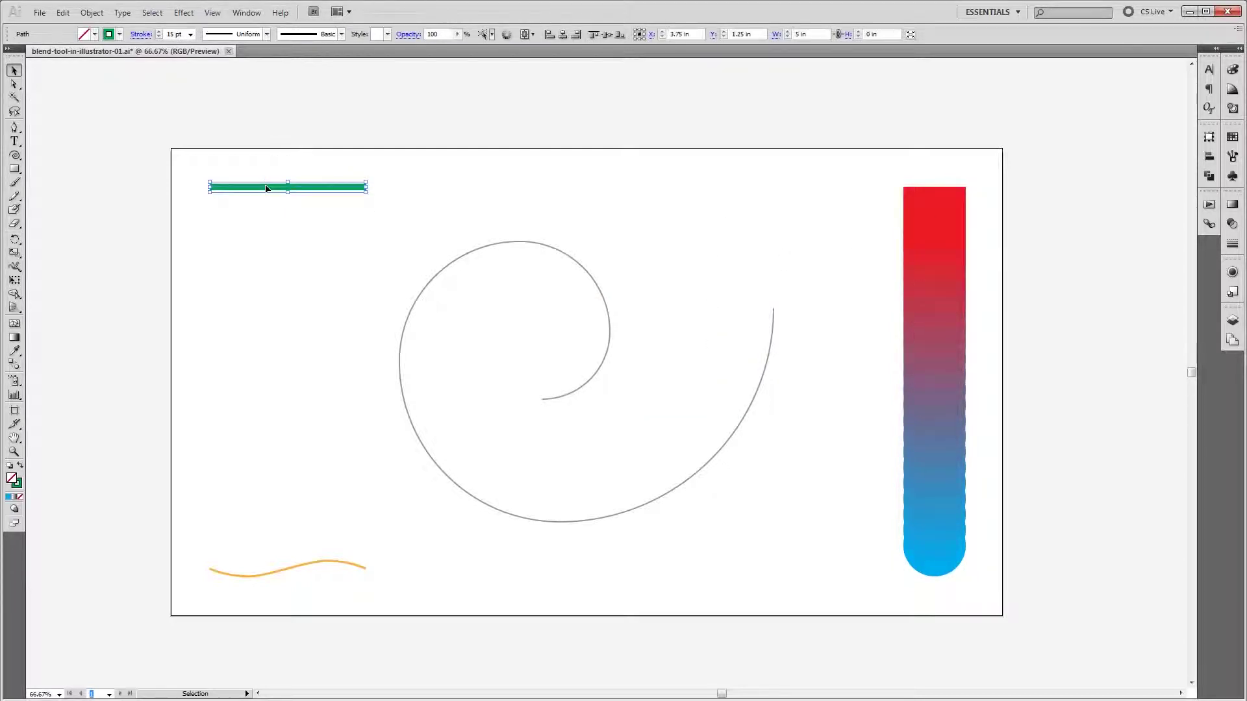
pyautogui.click(313, 563)
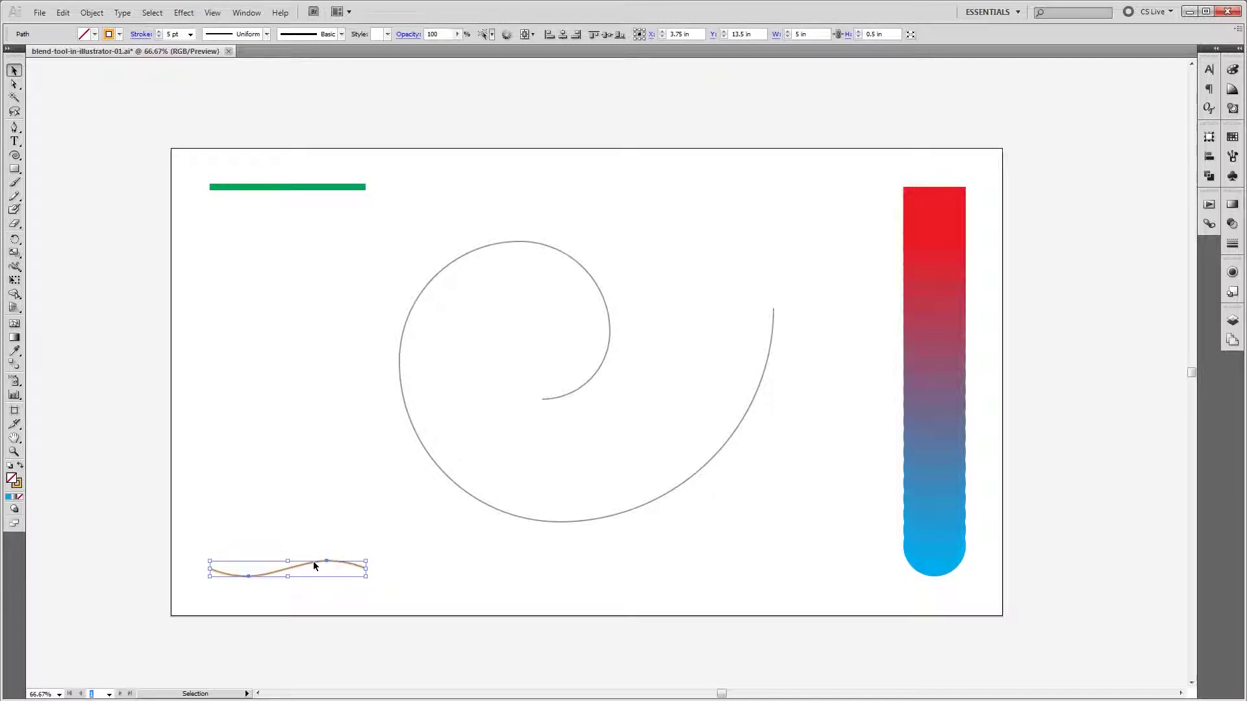
pyautogui.moveTo(320, 602); pyautogui.dragTo(216, 163)
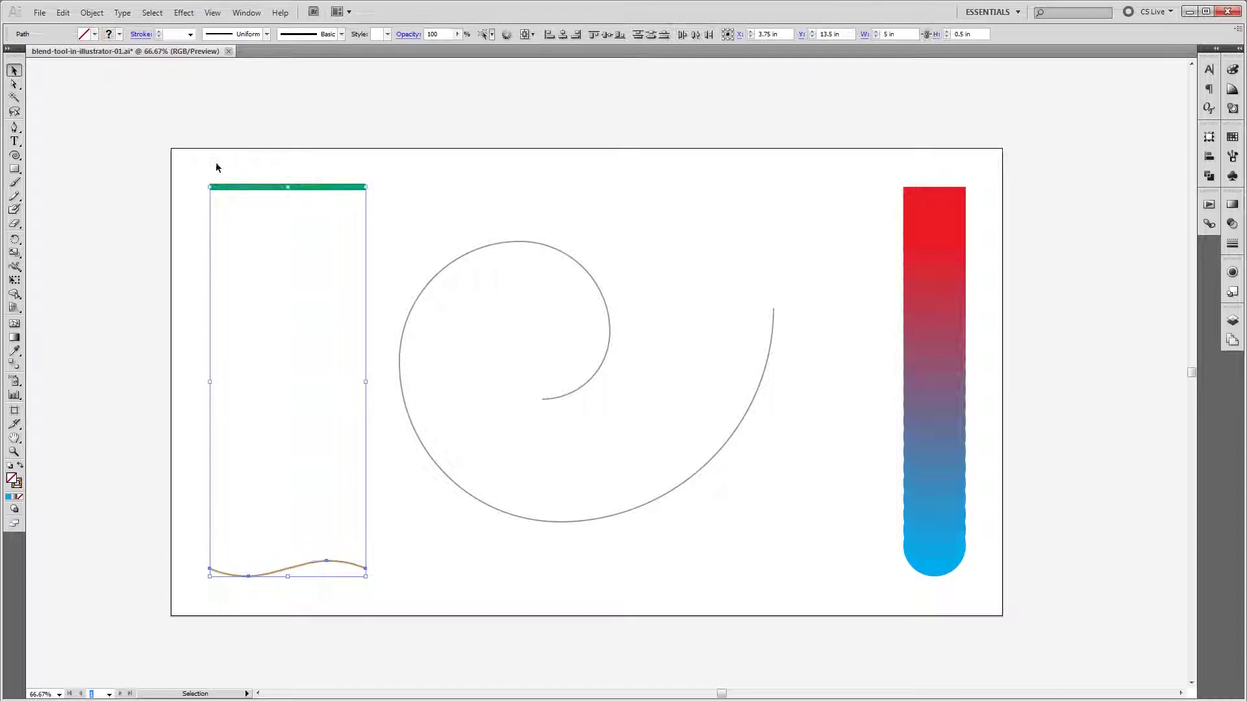
pyautogui.click(92, 12)
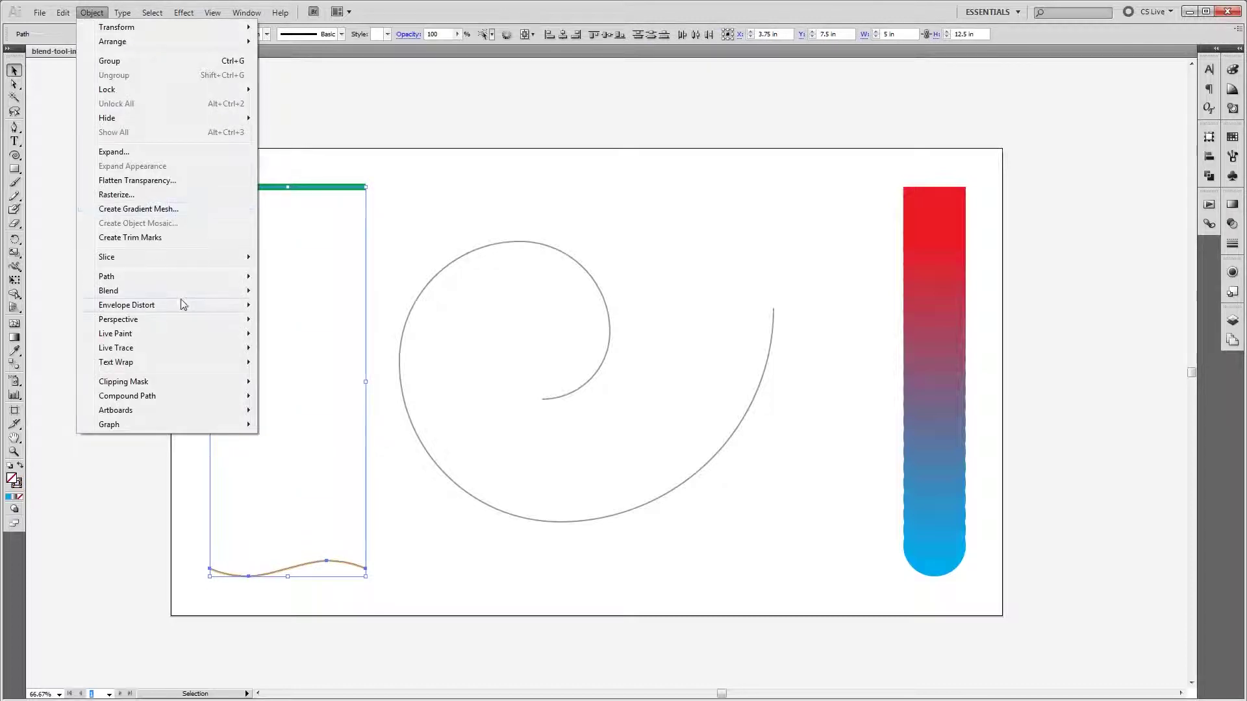
pyautogui.moveTo(179, 291)
pyautogui.click(299, 291)
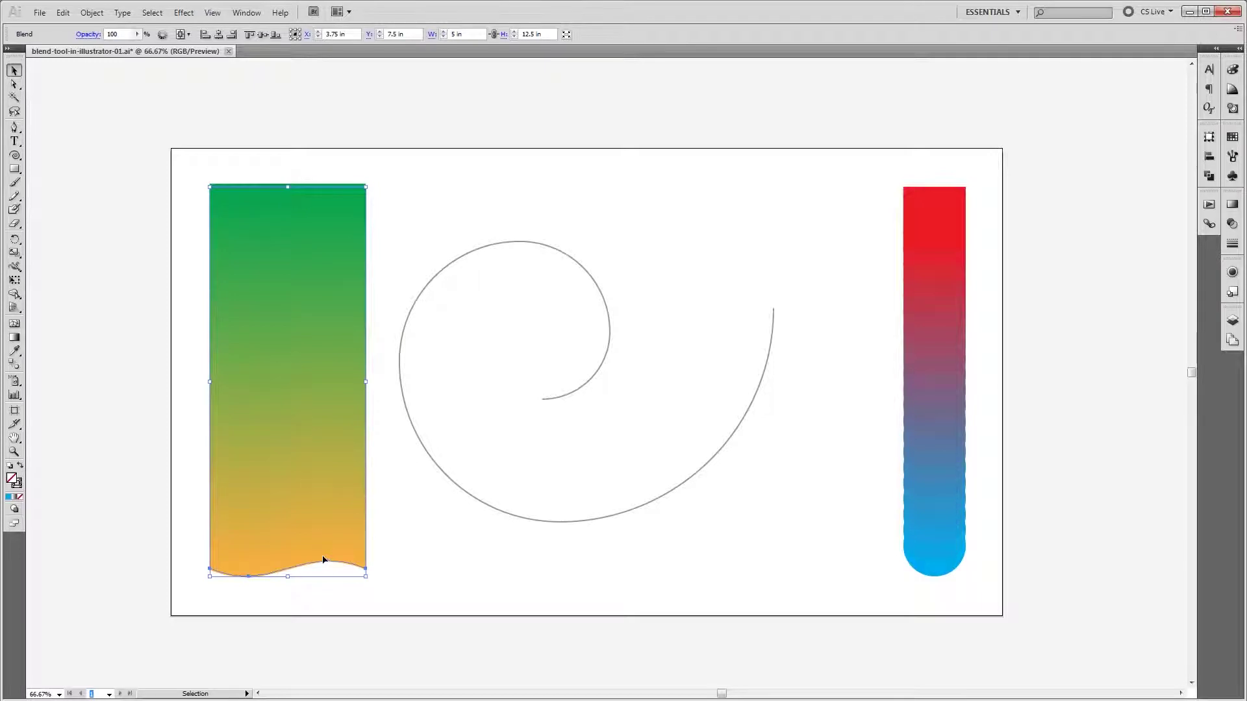
# Step: Set the line blend's Blend Options spacing to Specified Steps with 20 steps
pyautogui.click(92, 12)
pyautogui.moveTo(193, 292)
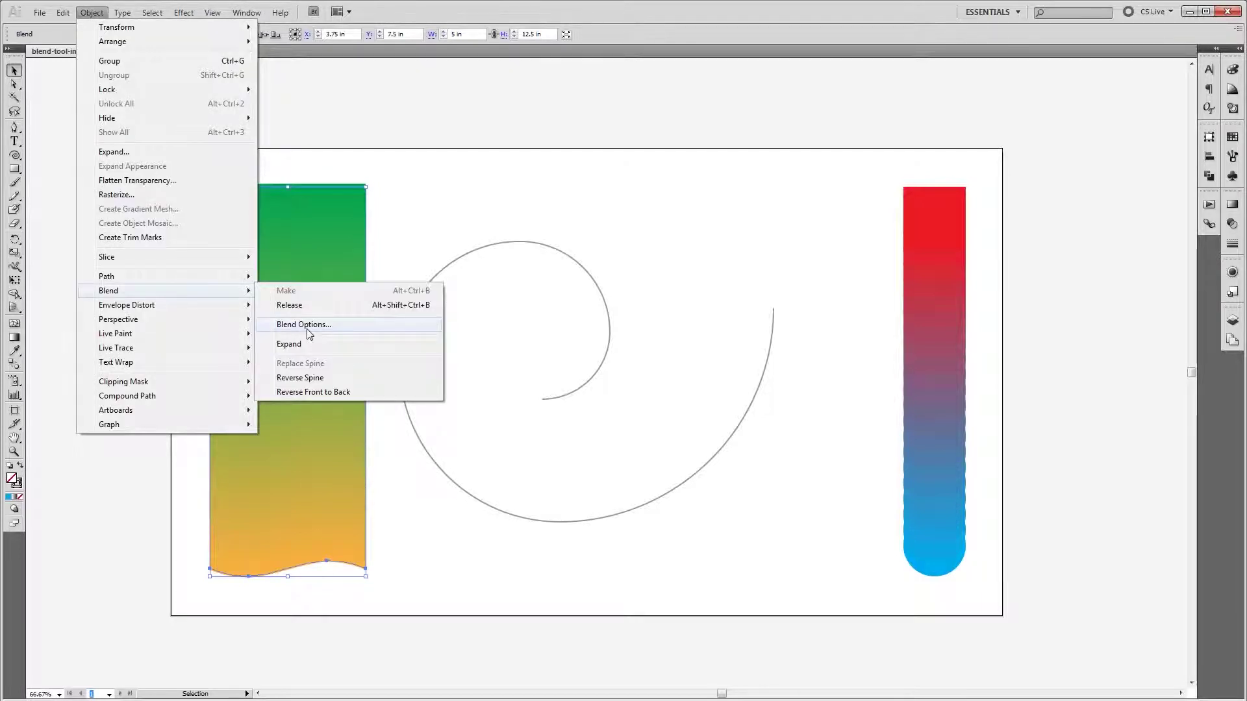
pyautogui.click(308, 325)
pyautogui.click(591, 339)
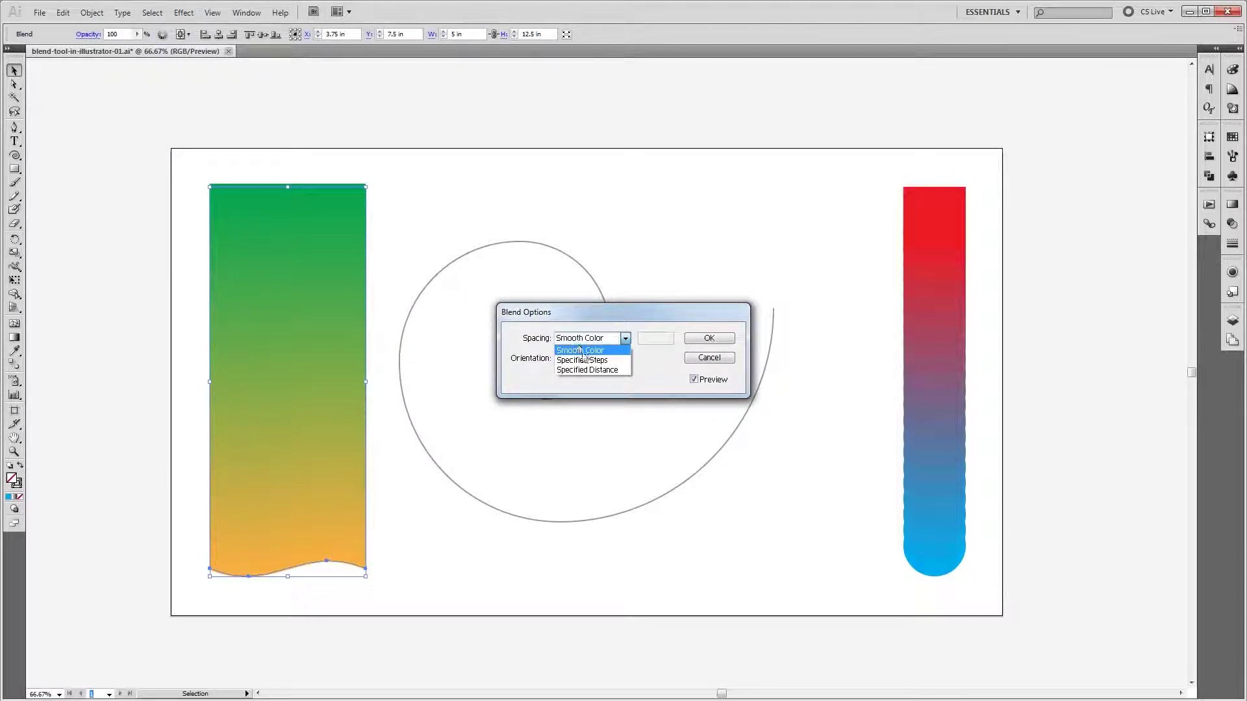
pyautogui.click(581, 359)
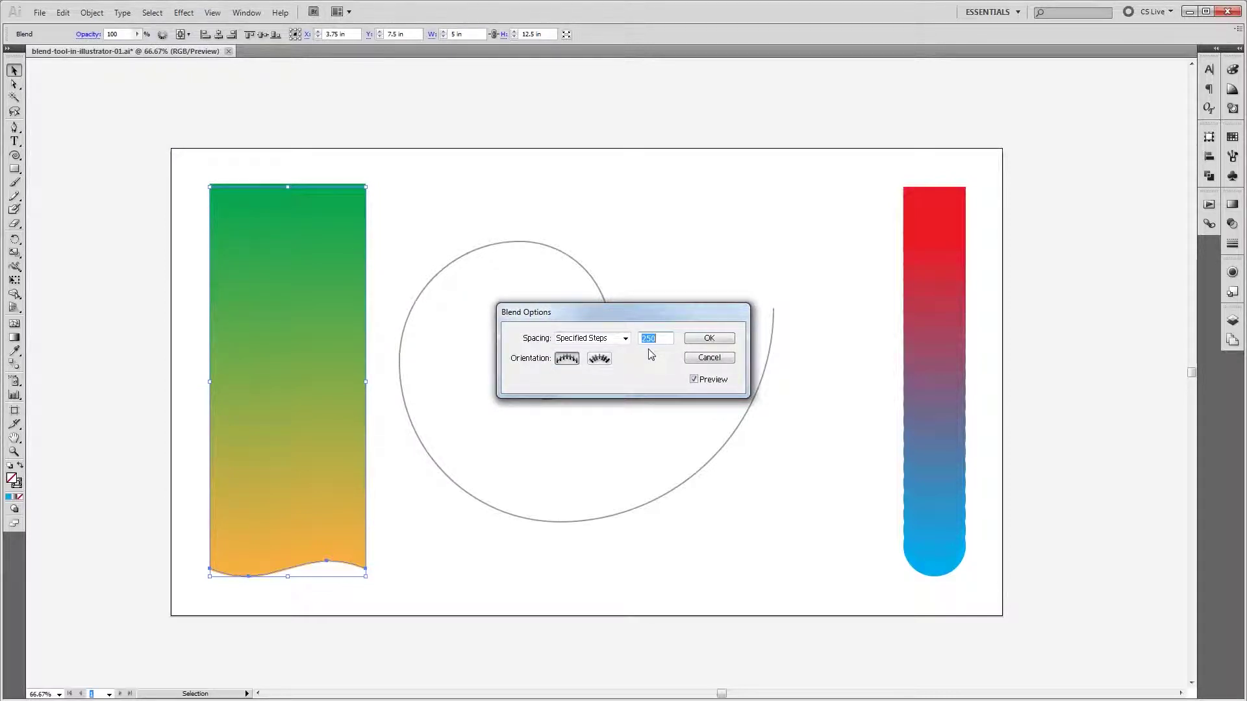
pyautogui.write('20')
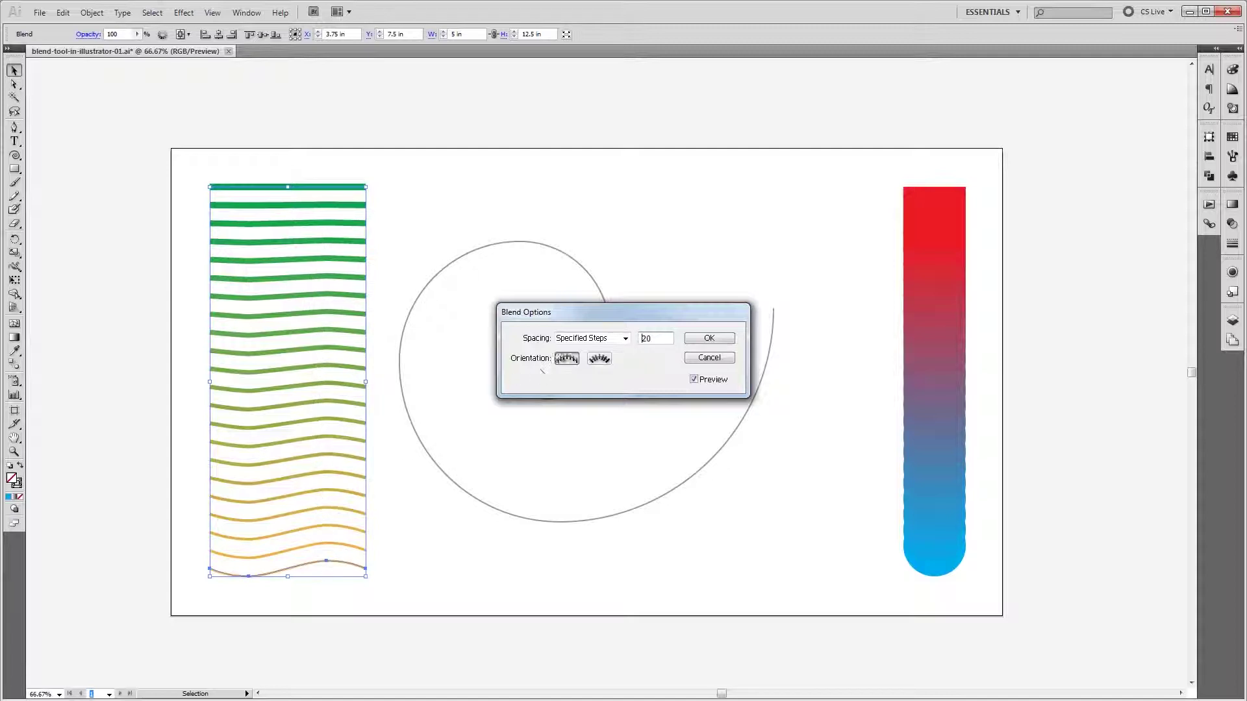
# Step: Briefly try Specified Distance 3, revert to 20 steps, apply, and deselect
pyautogui.click(581, 339)
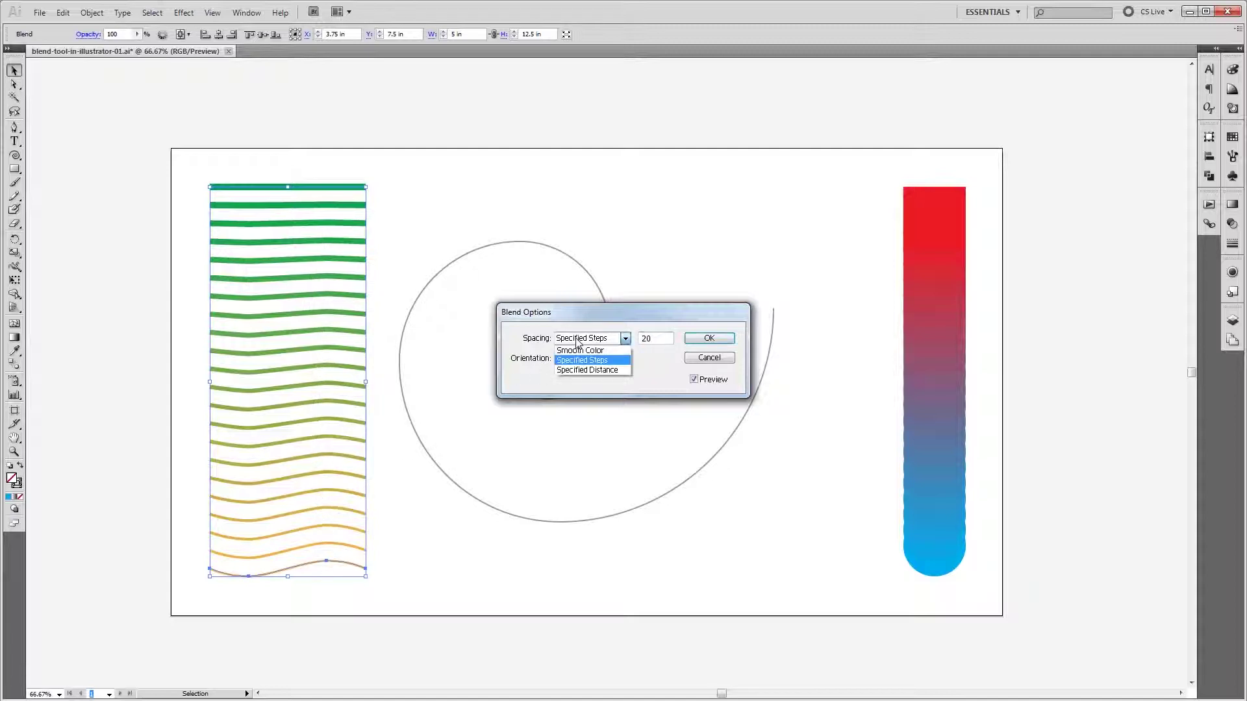
pyautogui.click(598, 369)
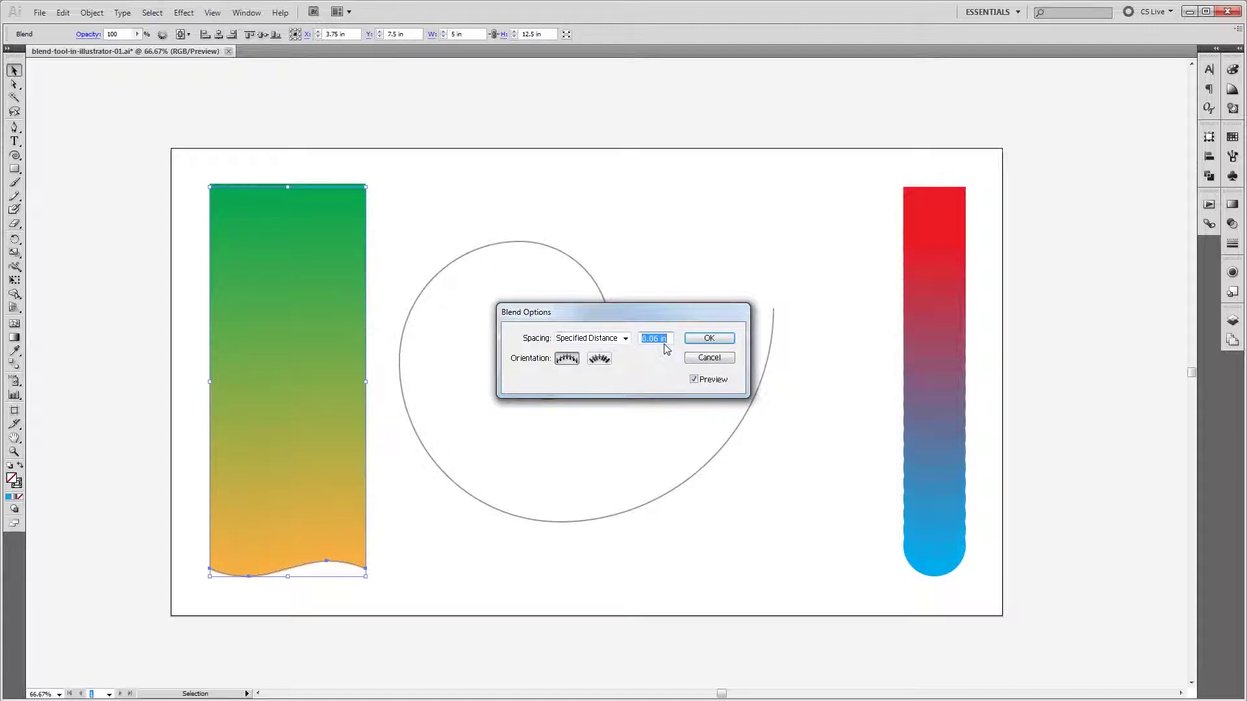
pyautogui.write('3')
pyautogui.press('Tab')
pyautogui.click(610, 339)
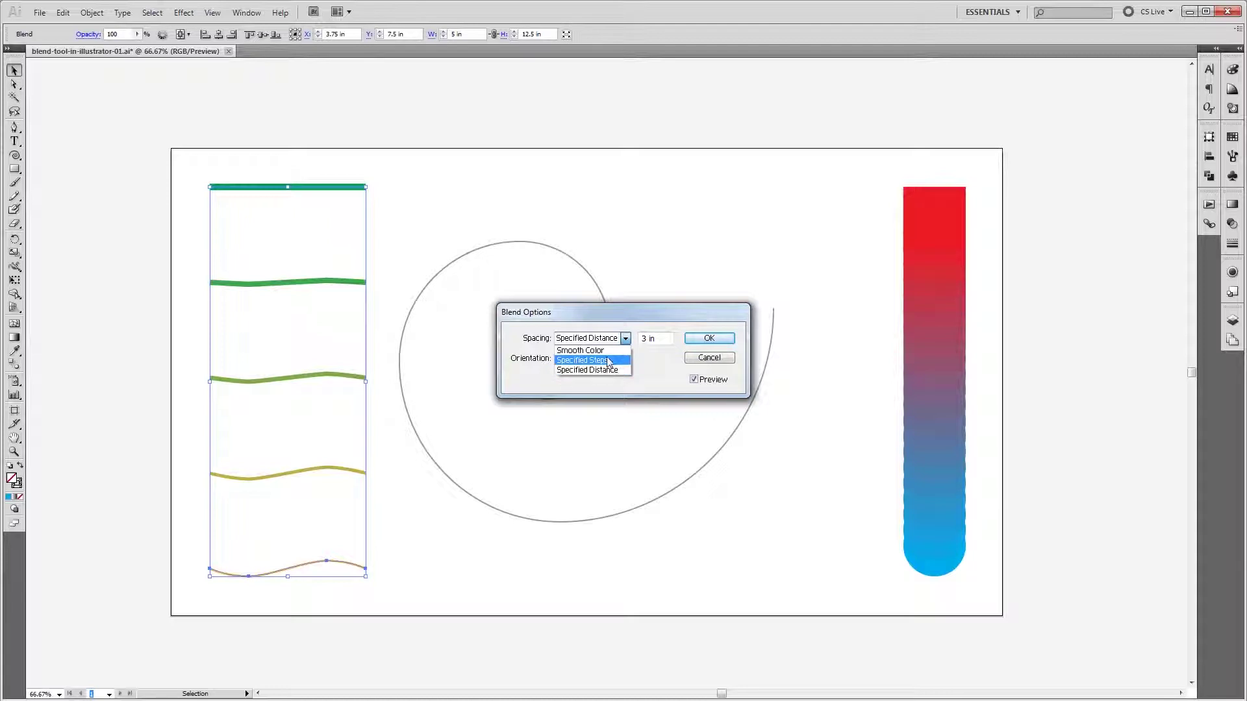
pyautogui.click(598, 359)
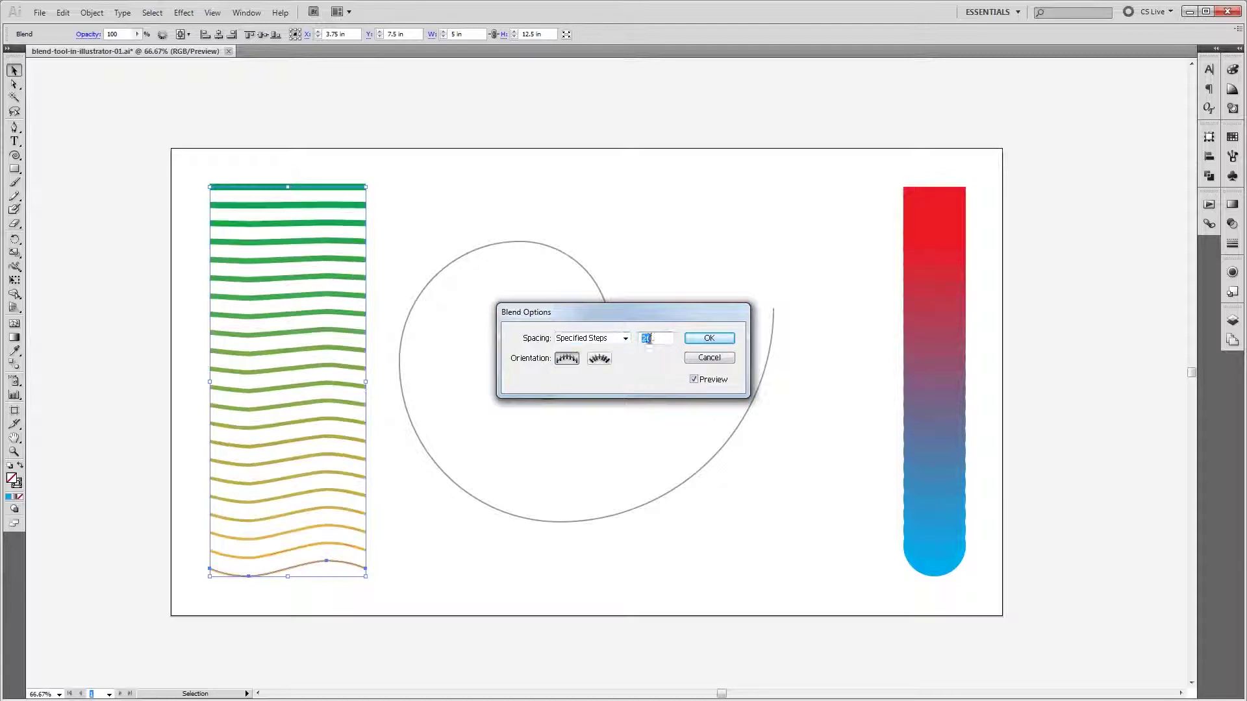
pyautogui.click(704, 339)
pyautogui.click(760, 221)
# Step: Select the red-to-blue blend and the spiral, and replace the blend's spine with the spiral
pyautogui.click(935, 217)
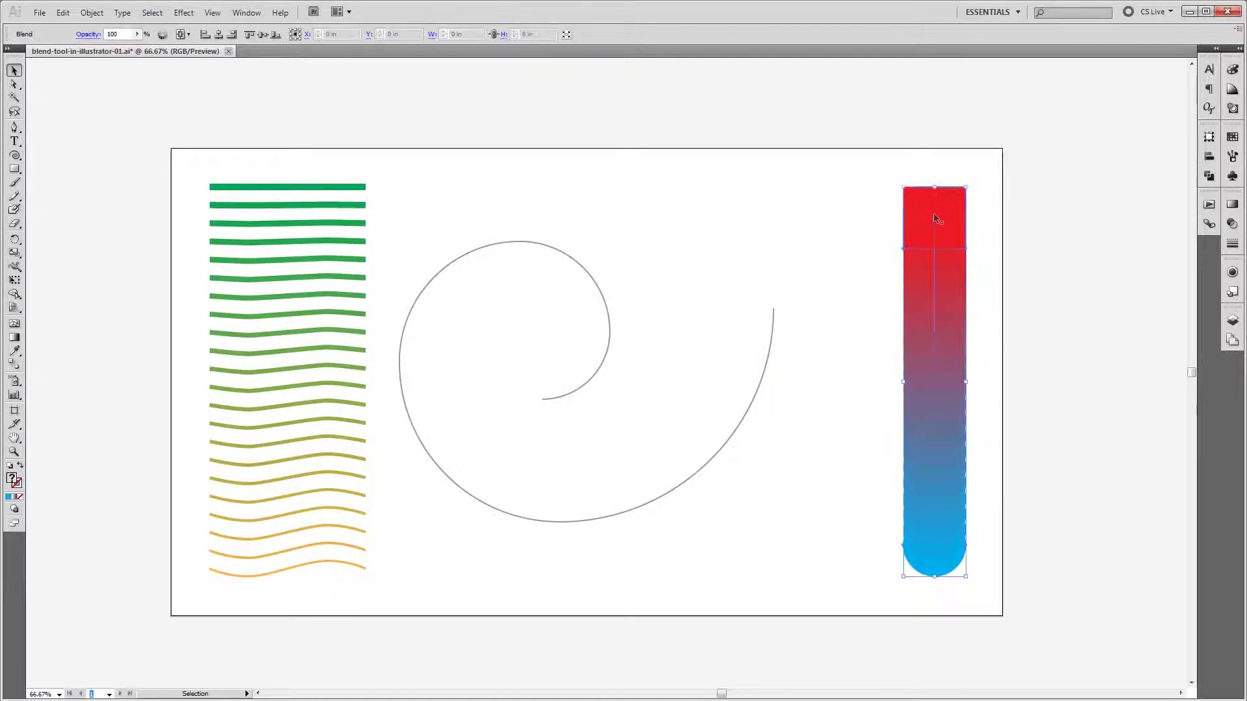
pyautogui.keyDown('shift'); pyautogui.click(773, 317); pyautogui.keyUp('shift')
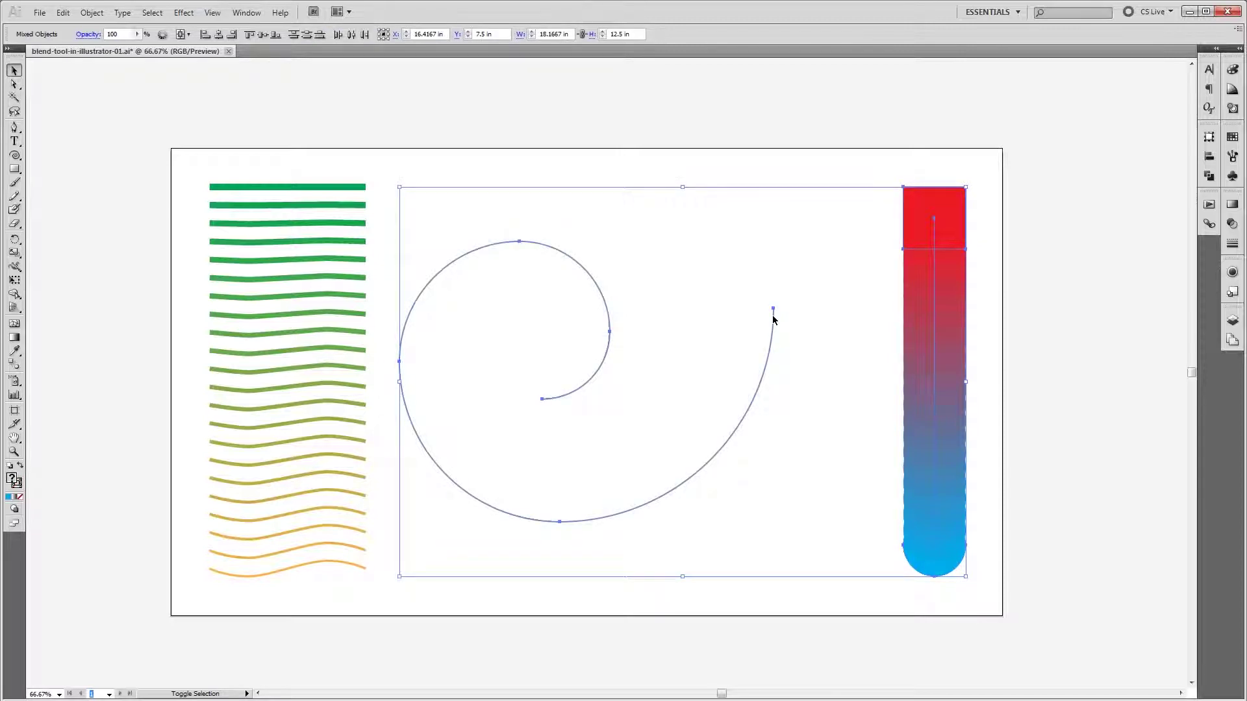
pyautogui.click(90, 13)
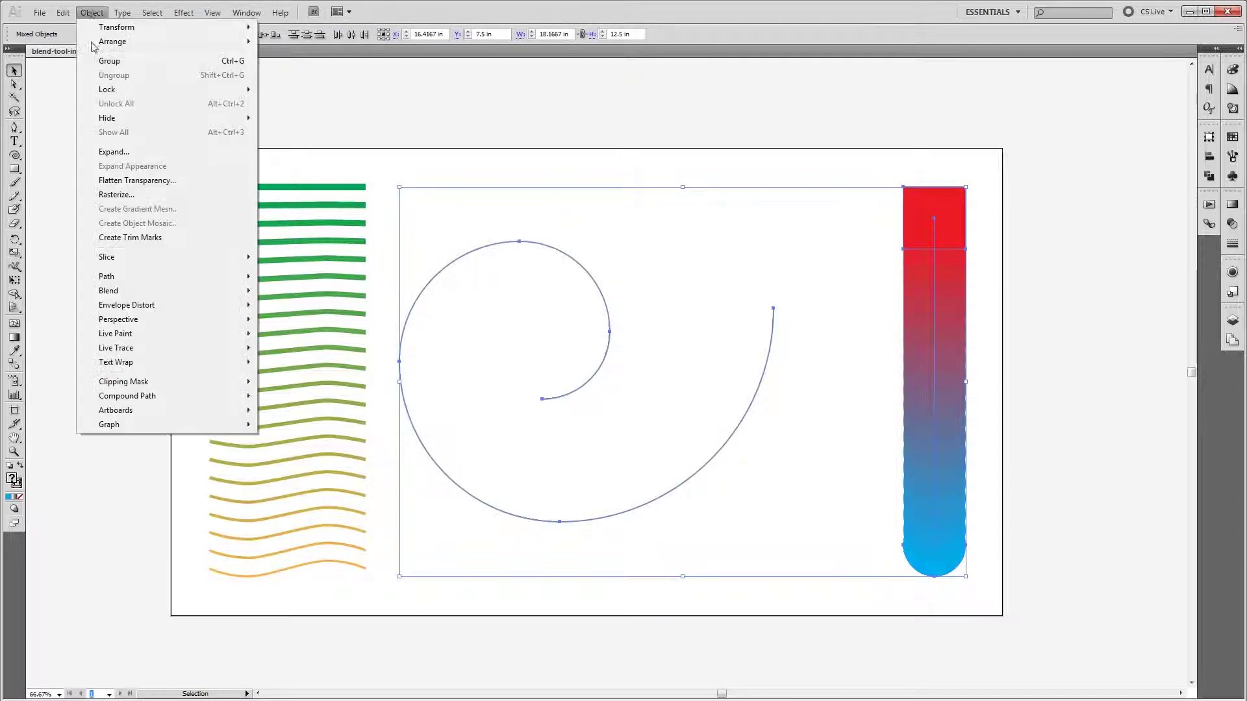
pyautogui.moveTo(182, 290)
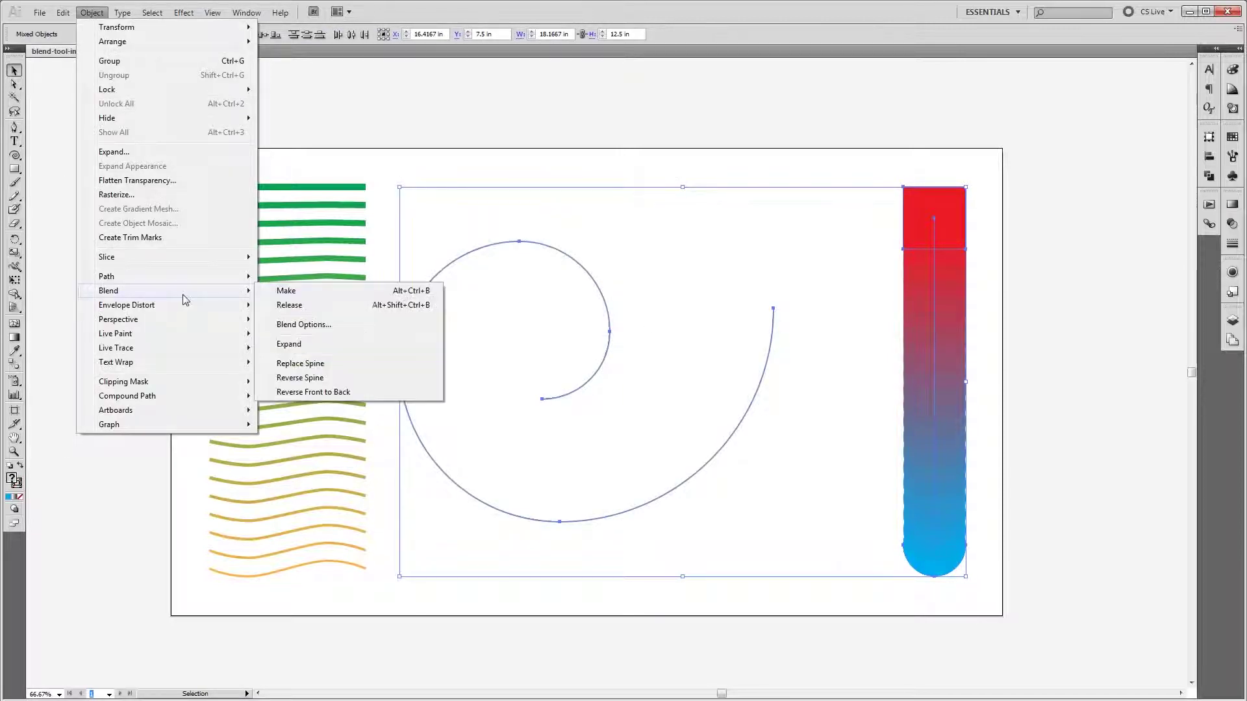
pyautogui.click(324, 367)
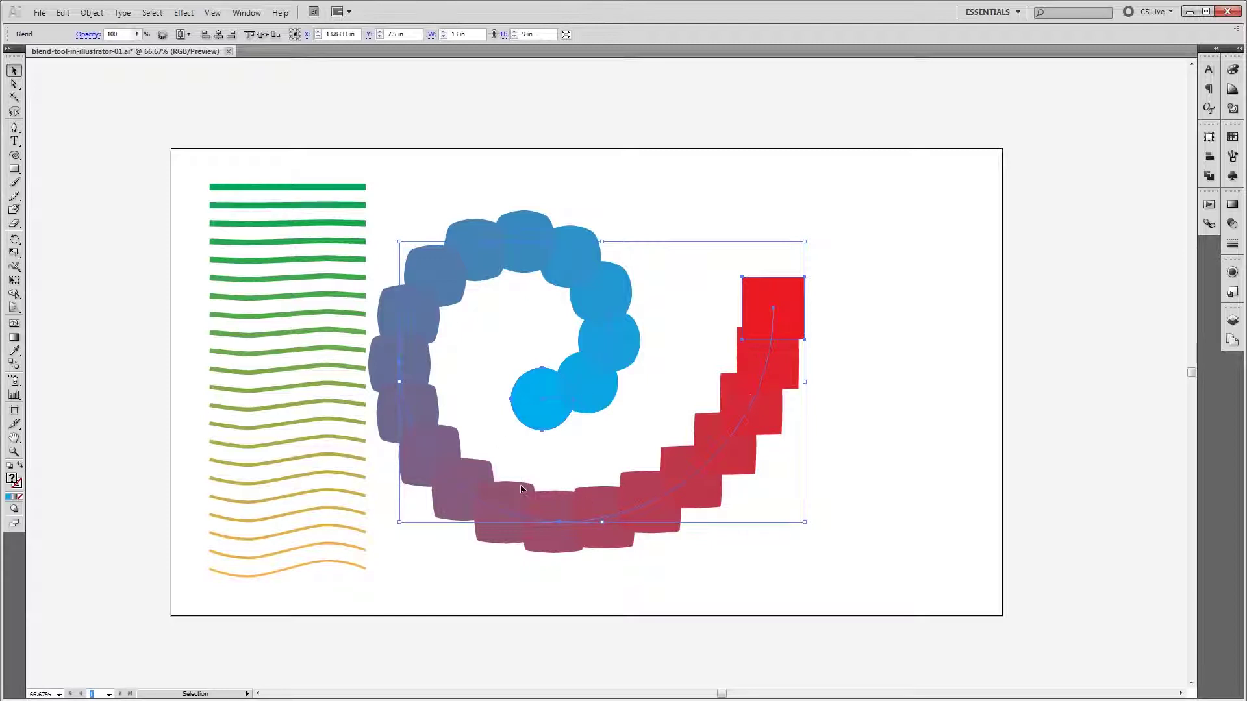
pyautogui.click(92, 13)
# Step: Set the spiral blend's orientation to Align to Path in Blend Options and apply it
pyautogui.moveTo(176, 296)
pyautogui.click(313, 324)
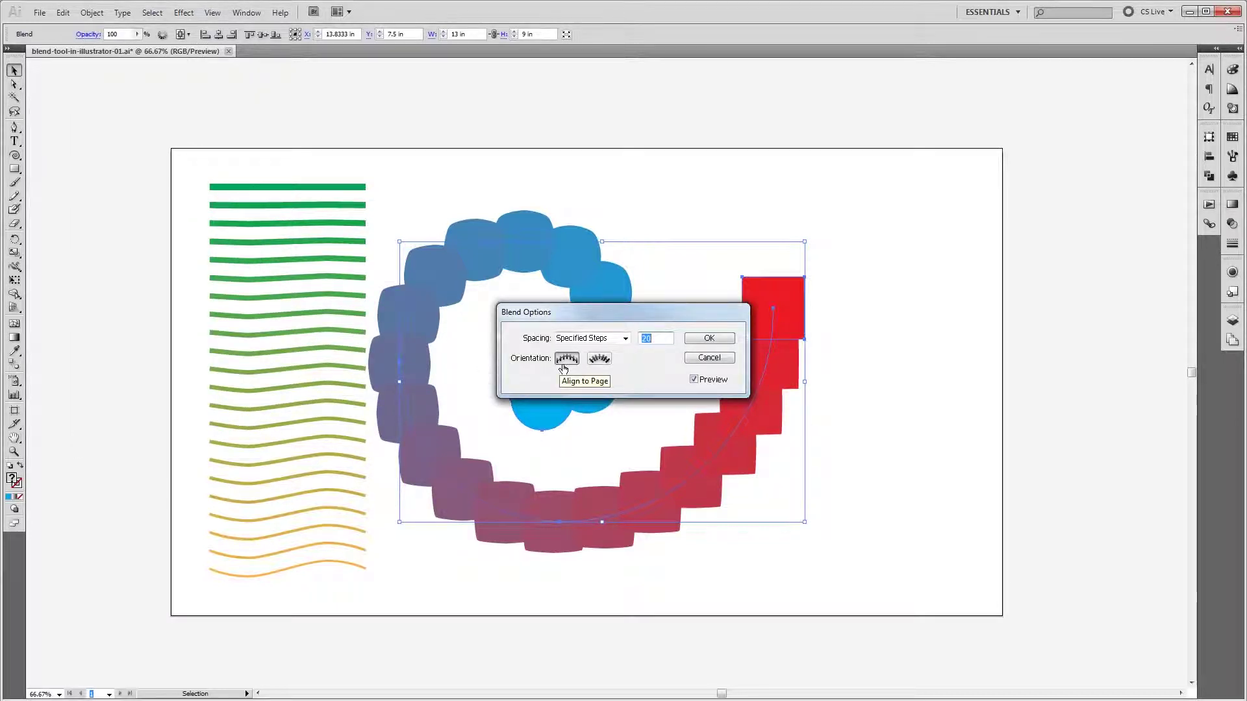
pyautogui.moveTo(583, 316); pyautogui.dragTo(965, 302)
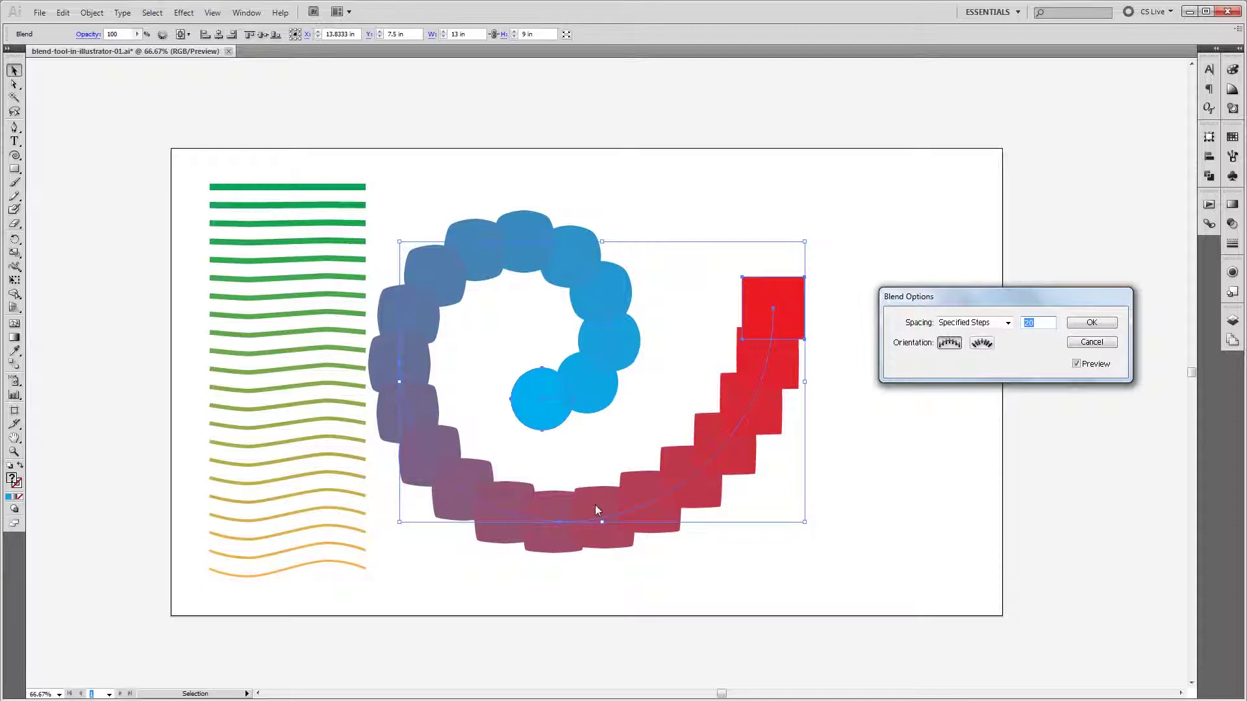
pyautogui.click(980, 343)
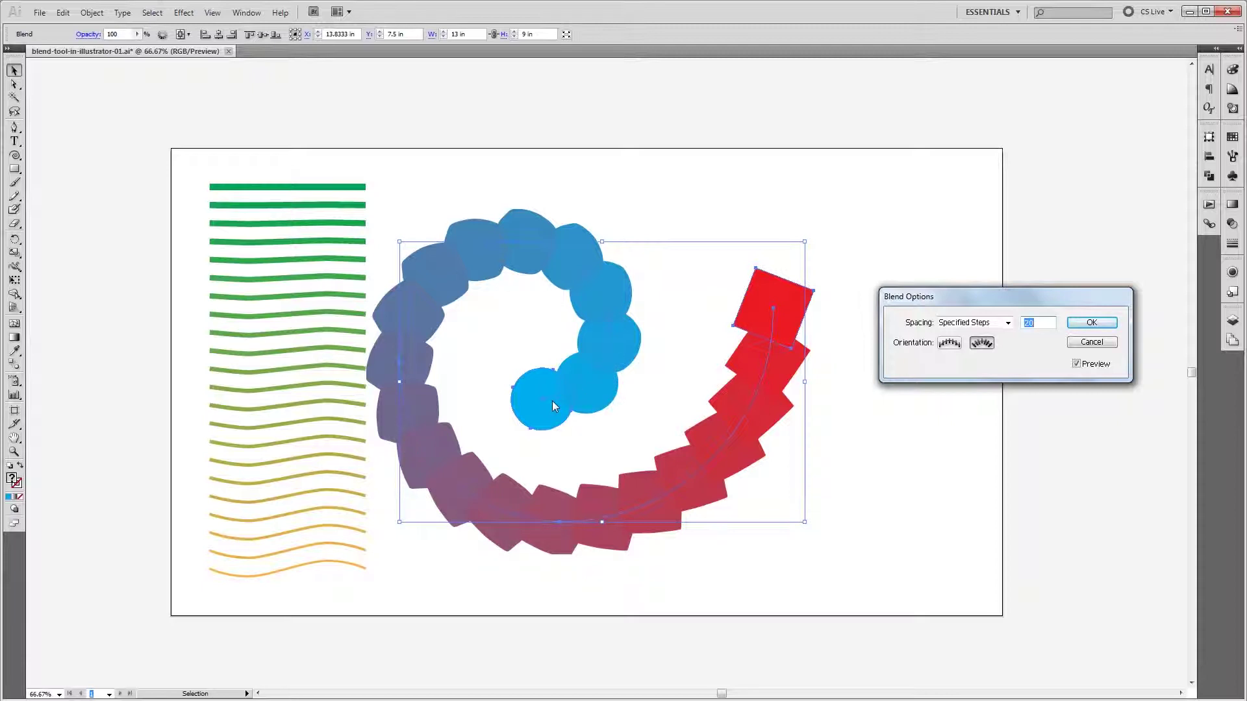
pyautogui.click(1094, 326)
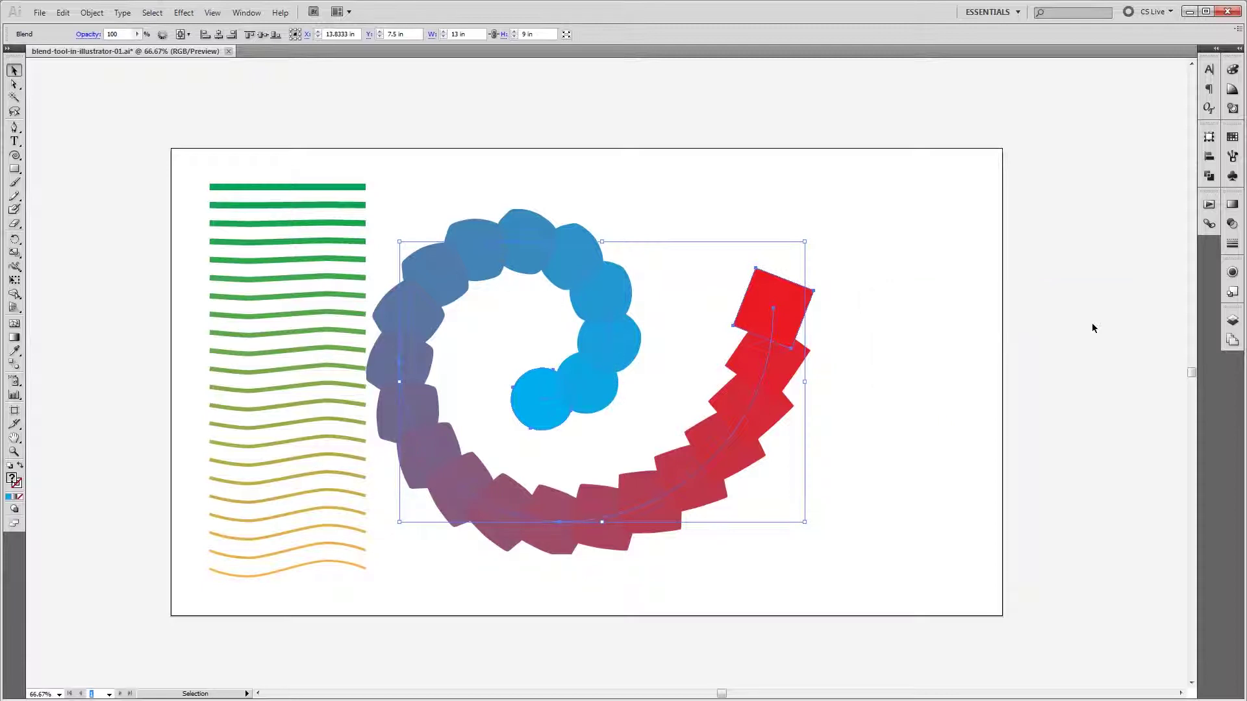
pyautogui.click(950, 356)
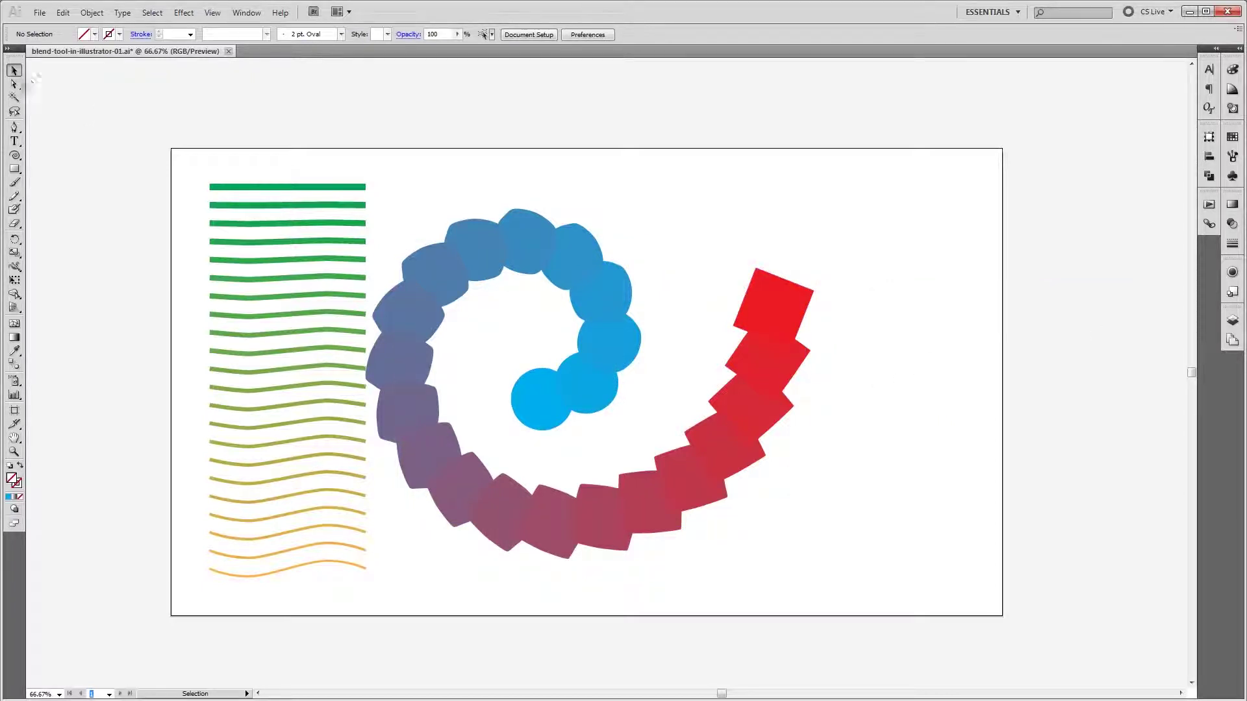
# Step: Direct-select the spiral blend's centre circle and fill it with black
pyautogui.click(14, 85)
pyautogui.click(539, 393)
pyautogui.click(791, 305)
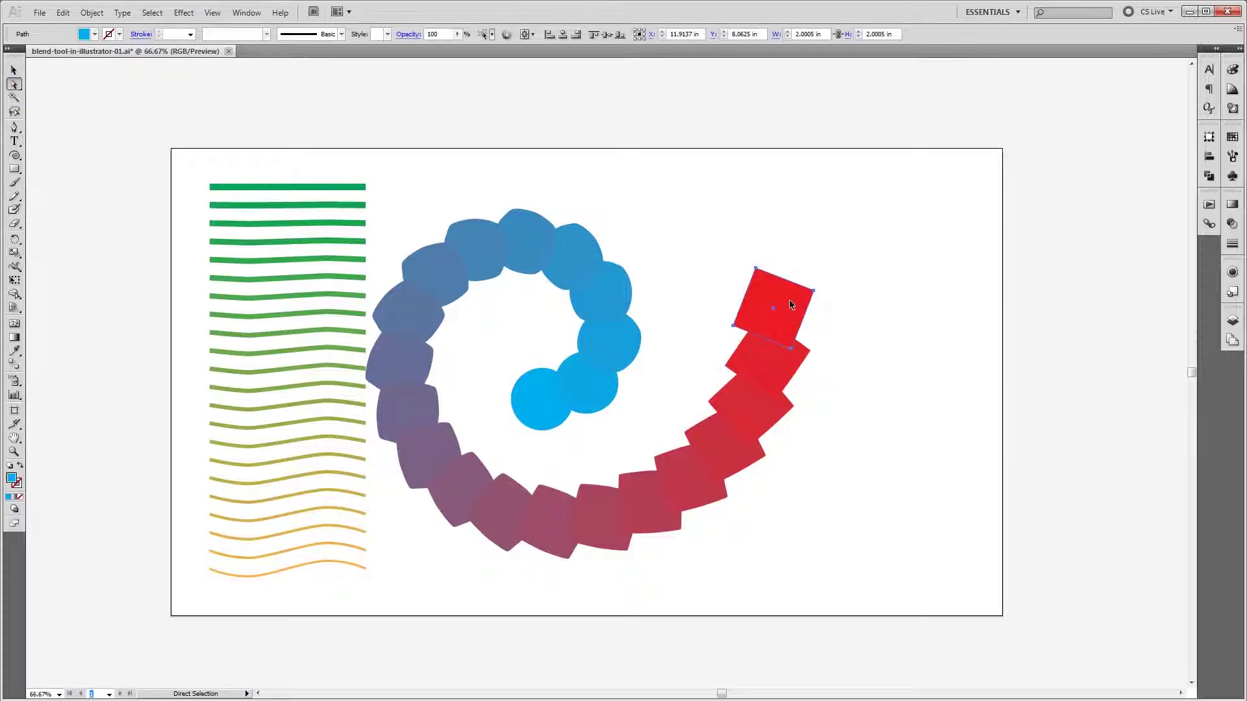
pyautogui.click(525, 397)
pyautogui.click(95, 34)
pyautogui.click(32, 46)
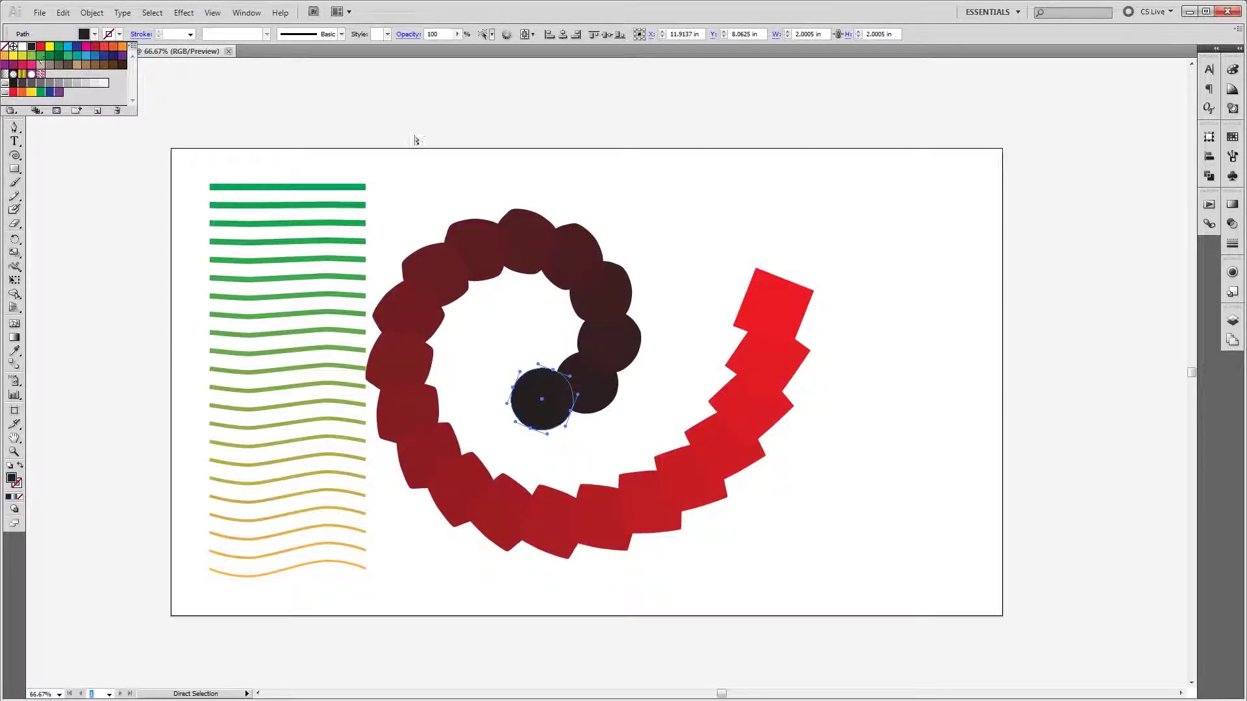
pyautogui.click(416, 139)
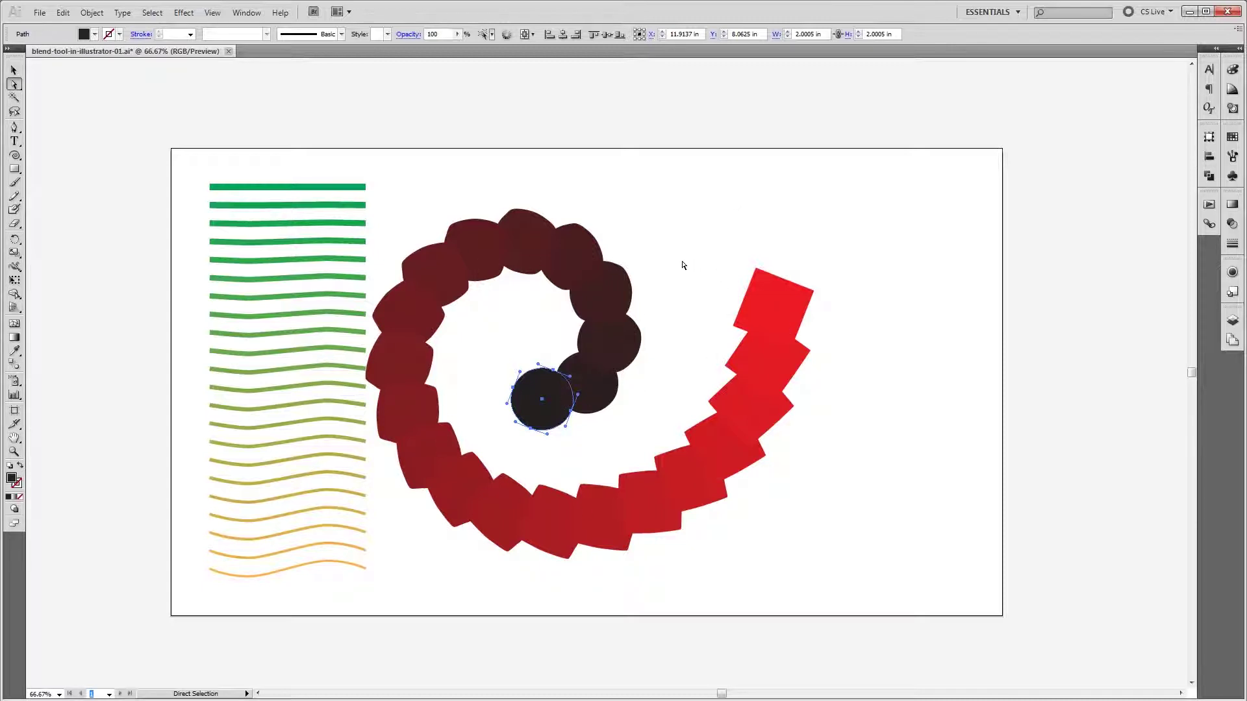
# Step: Drag the spiral spine's outer end anchor to the right, then deselect
pyautogui.click(730, 450)
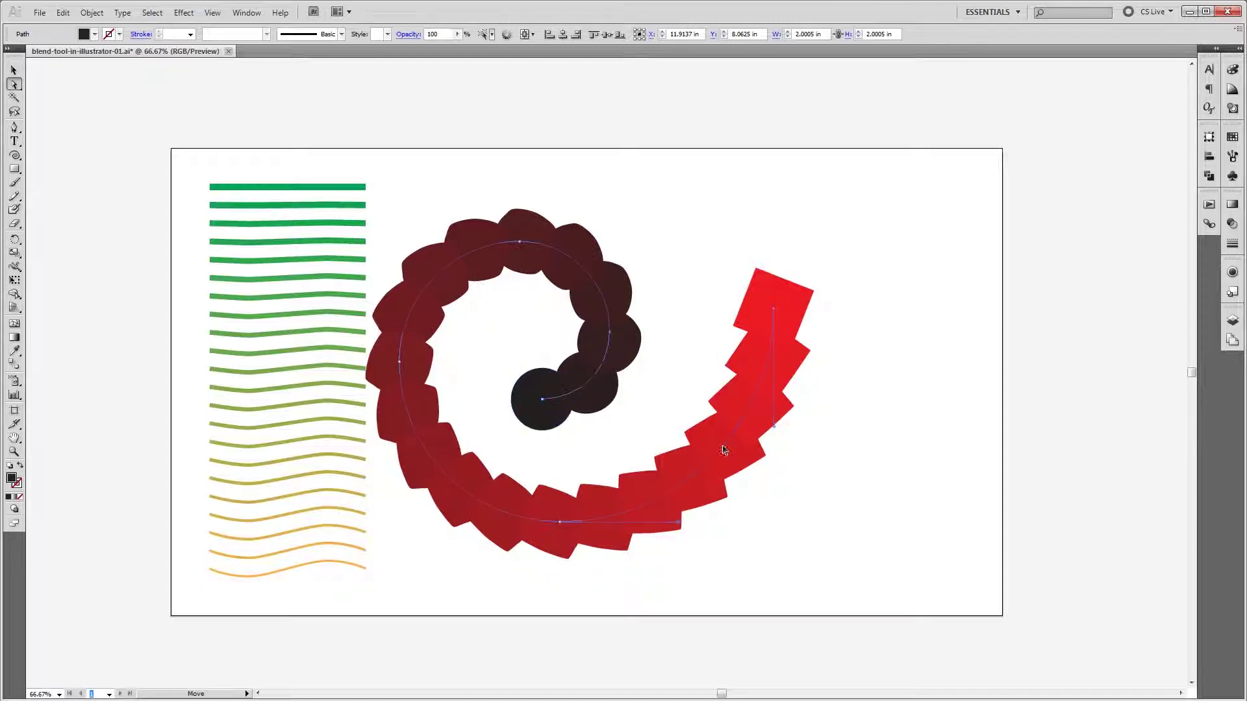
pyautogui.click(774, 309)
pyautogui.moveTo(774, 310); pyautogui.dragTo(950, 338)
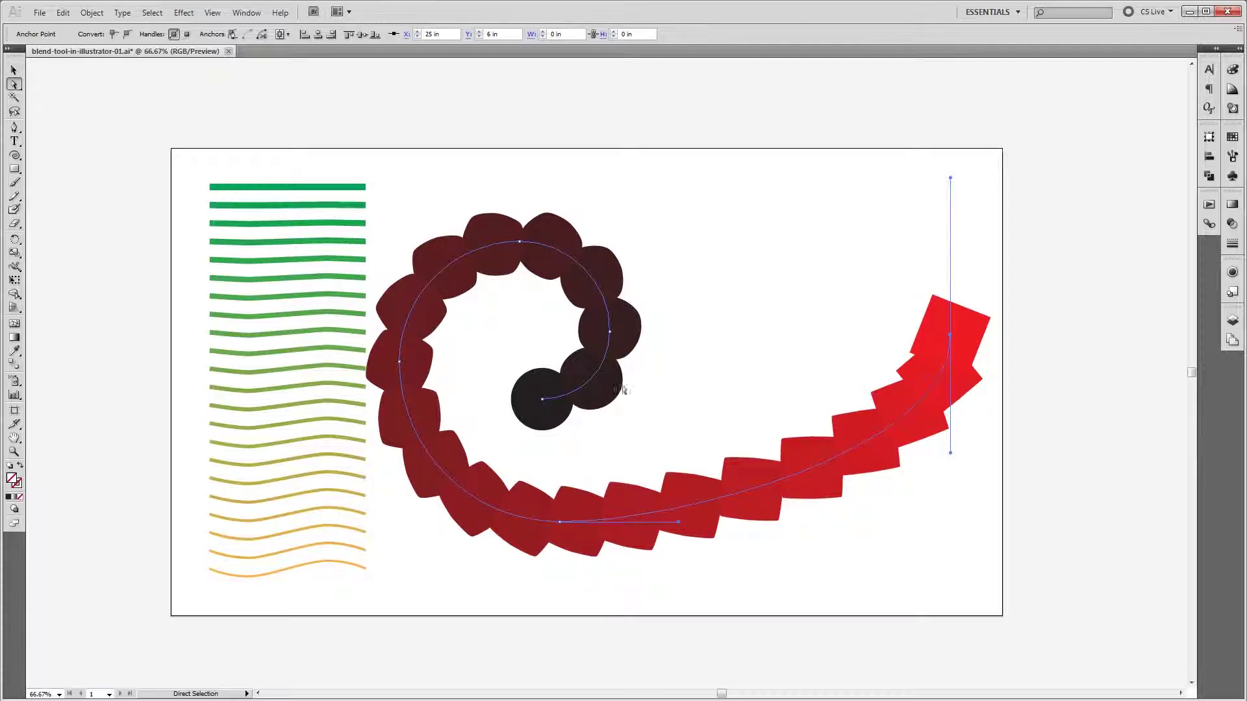
pyautogui.press('v')
pyautogui.click(750, 326)
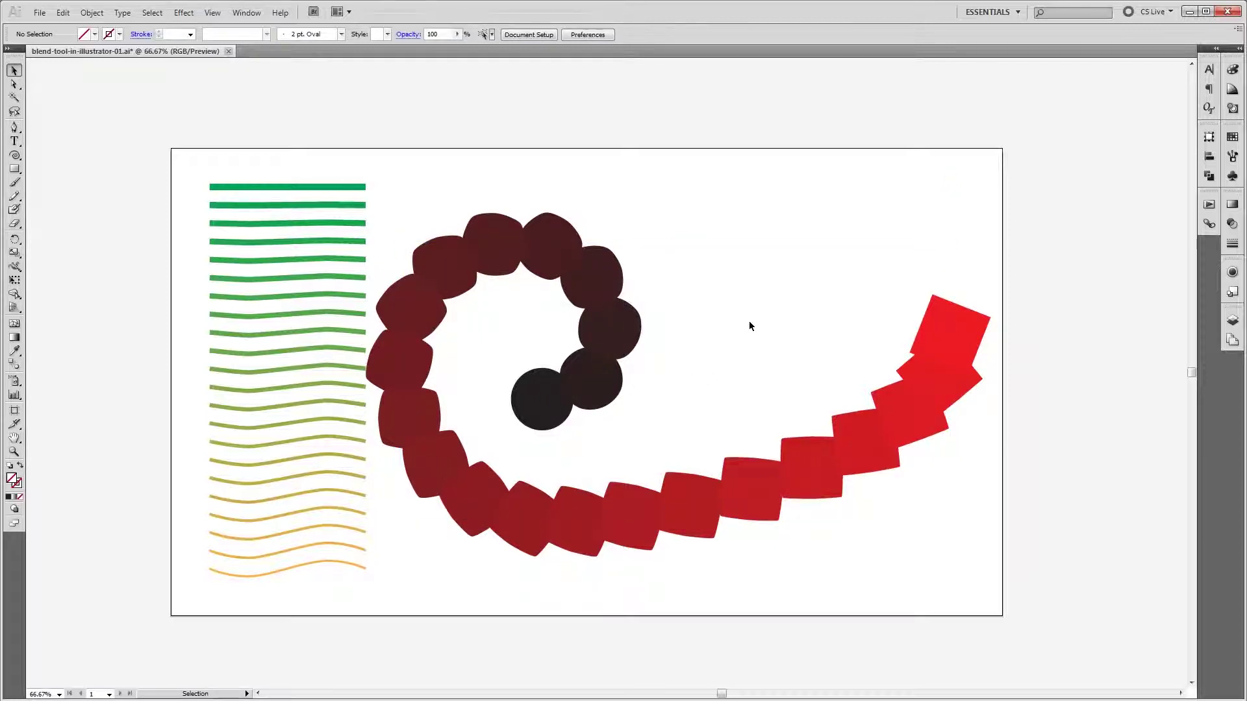